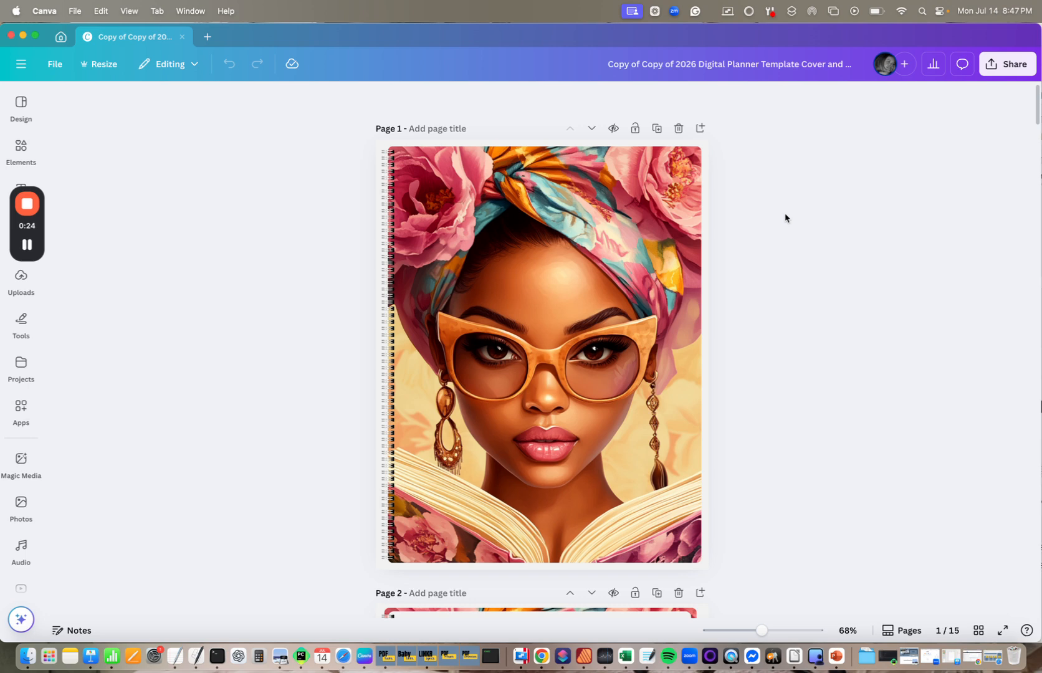
Show all planner pages as a grid and copy the Weekly page (page 14)
click(978, 631)
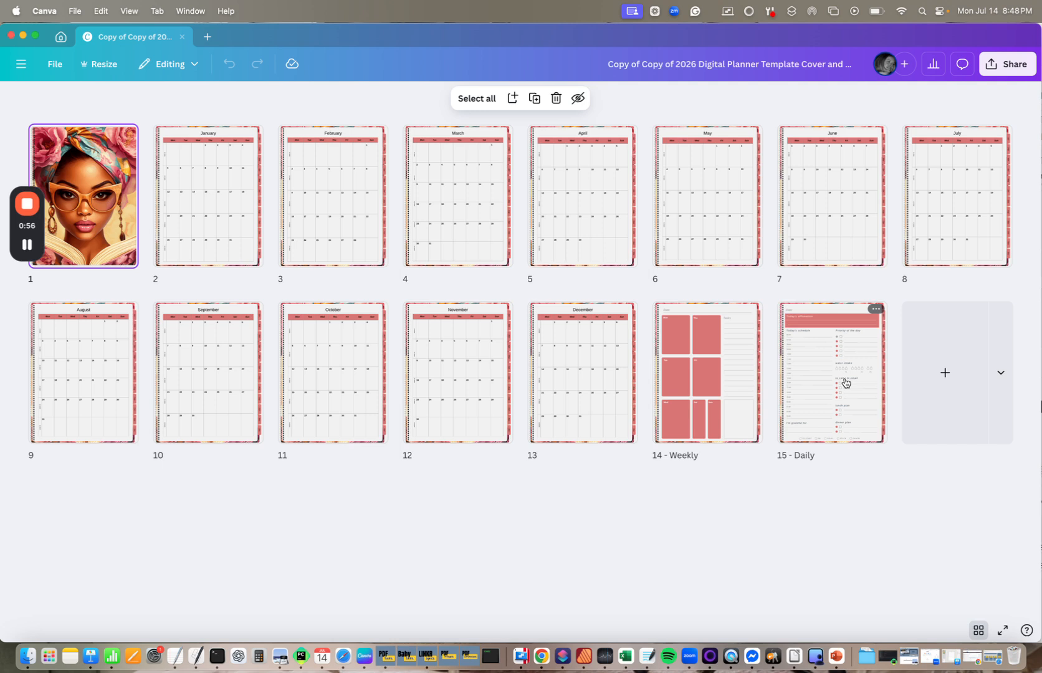
click(725, 378)
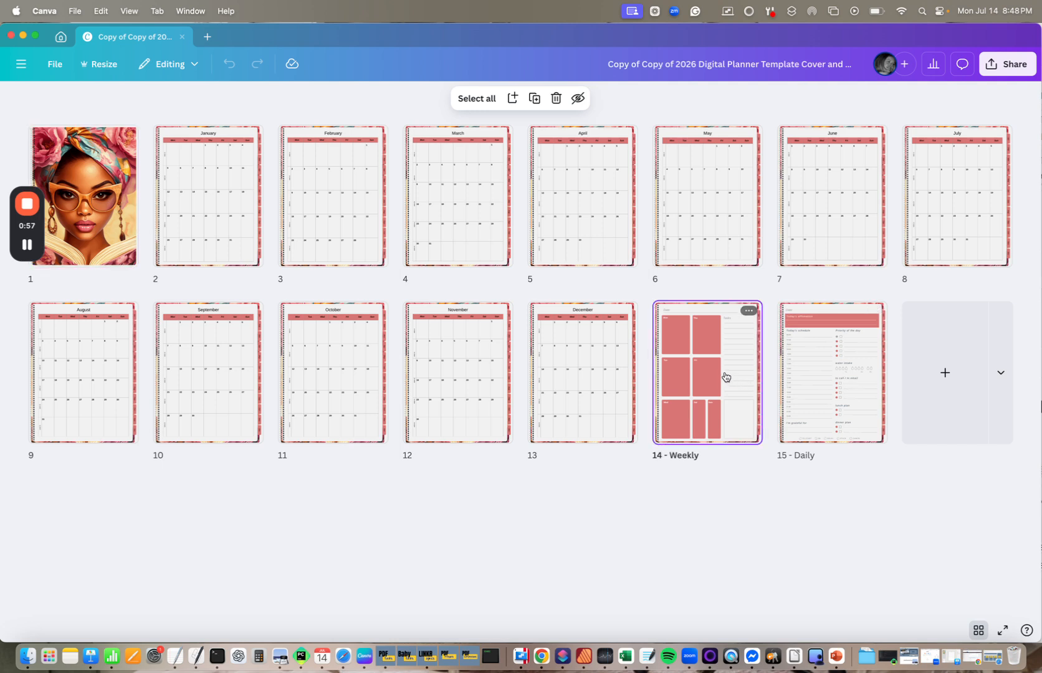
click(749, 310)
click(787, 394)
Create a new custom-size design 8.5 in wide and 11 in high
click(209, 37)
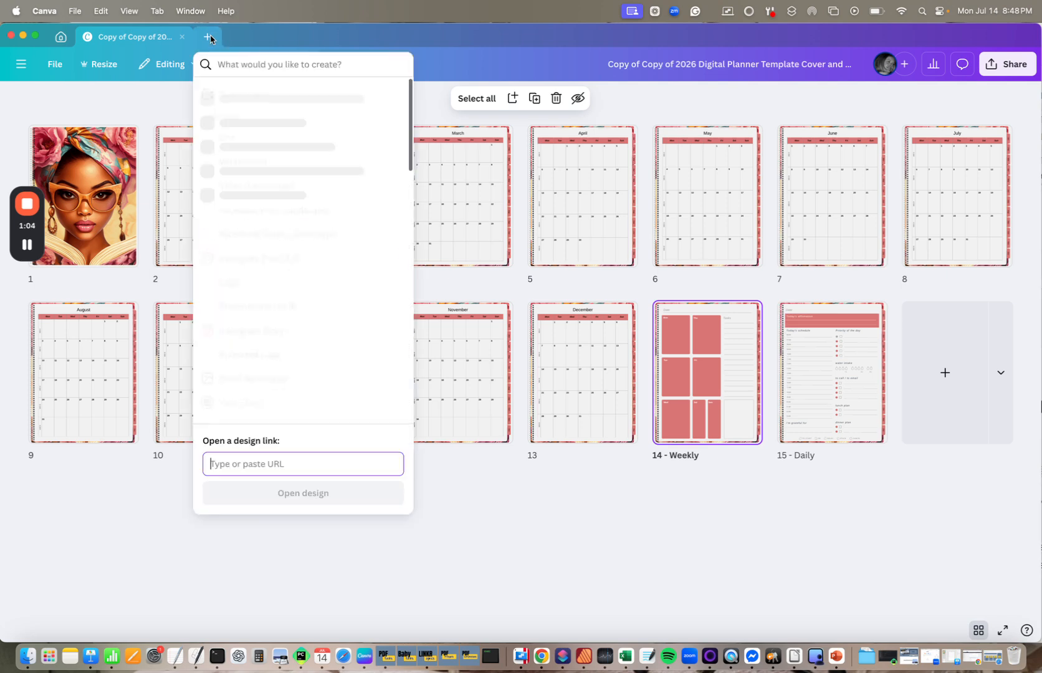
click(237, 91)
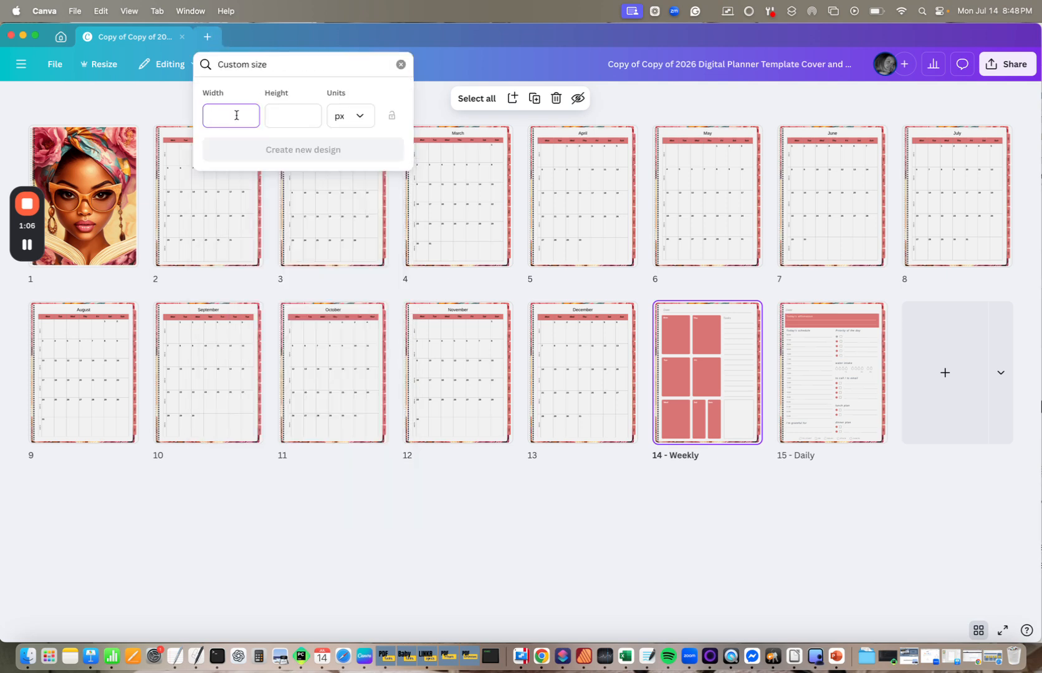
click(361, 115)
click(363, 171)
click(235, 116)
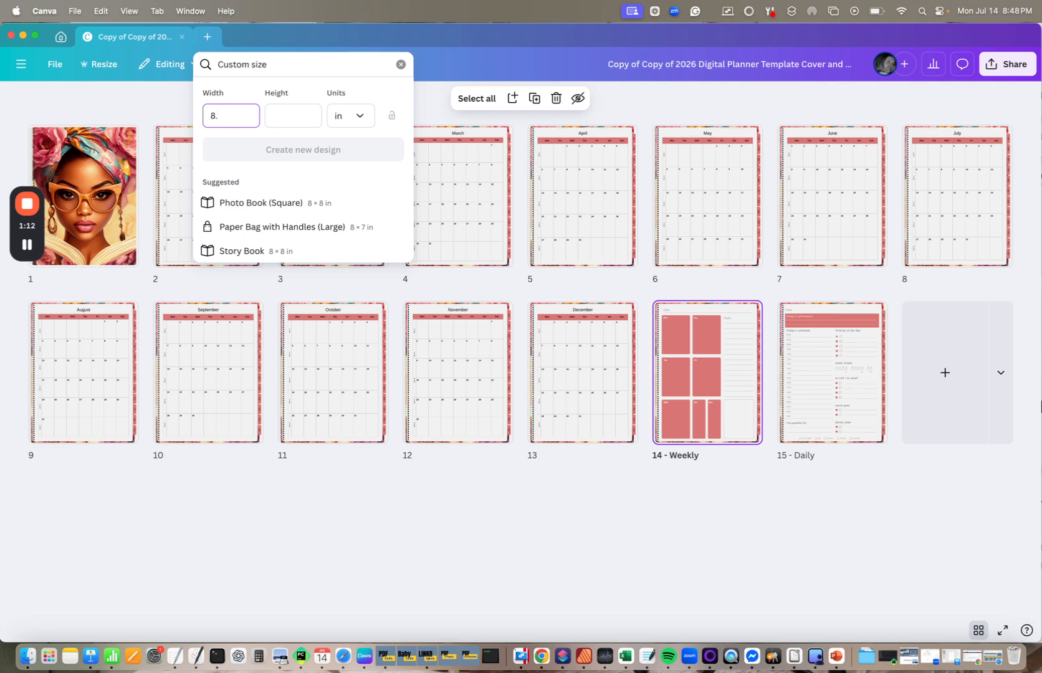
text(8.5)
key(Tab)
text(11)
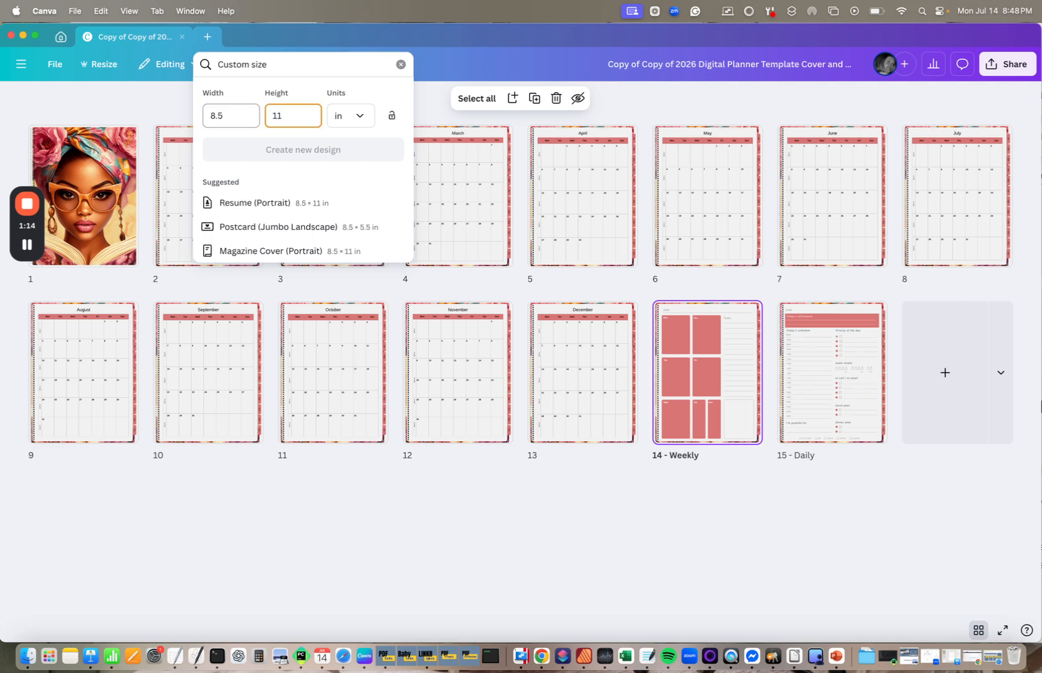
click(272, 156)
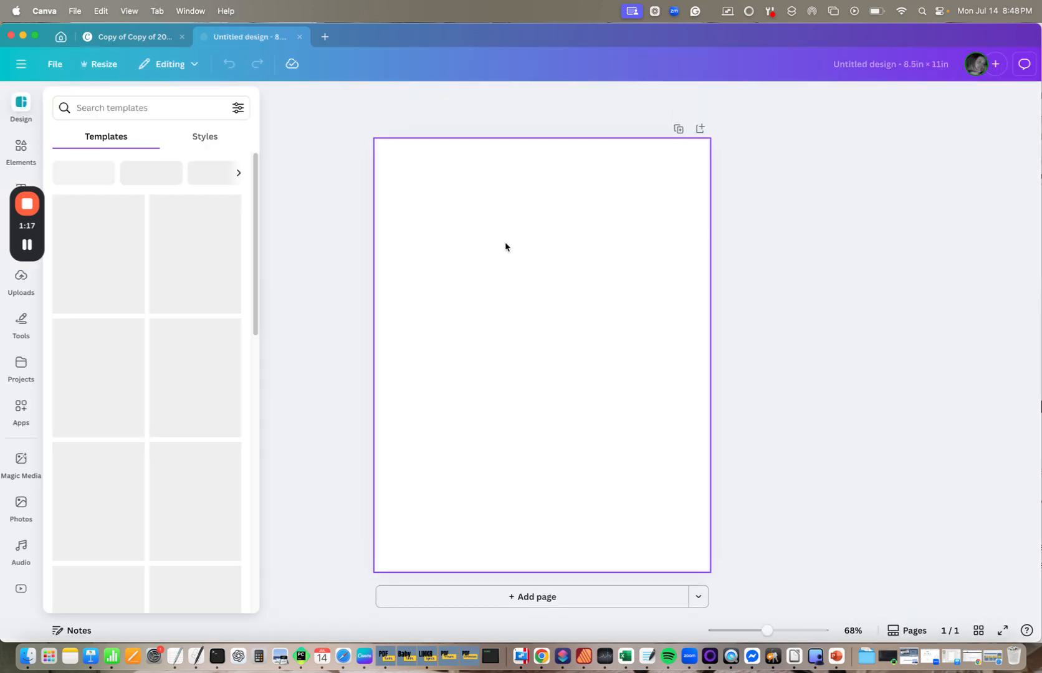
Paste the Weekly page into the new design and delete the blank first page
right_click(520, 242)
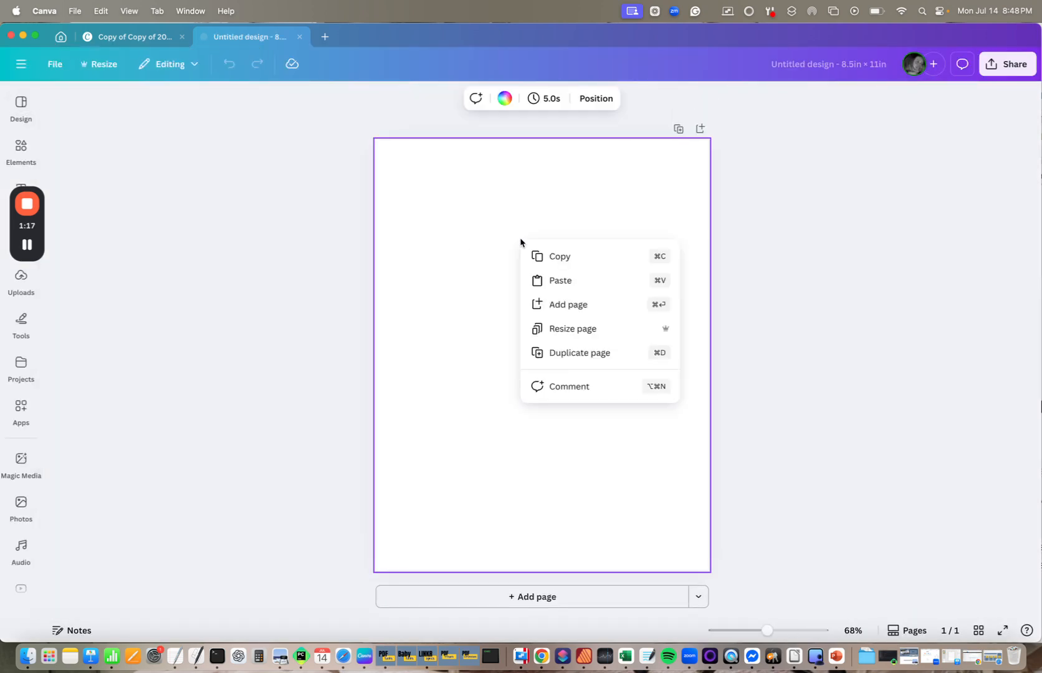
click(557, 280)
scroll(603, 199, up, 5)
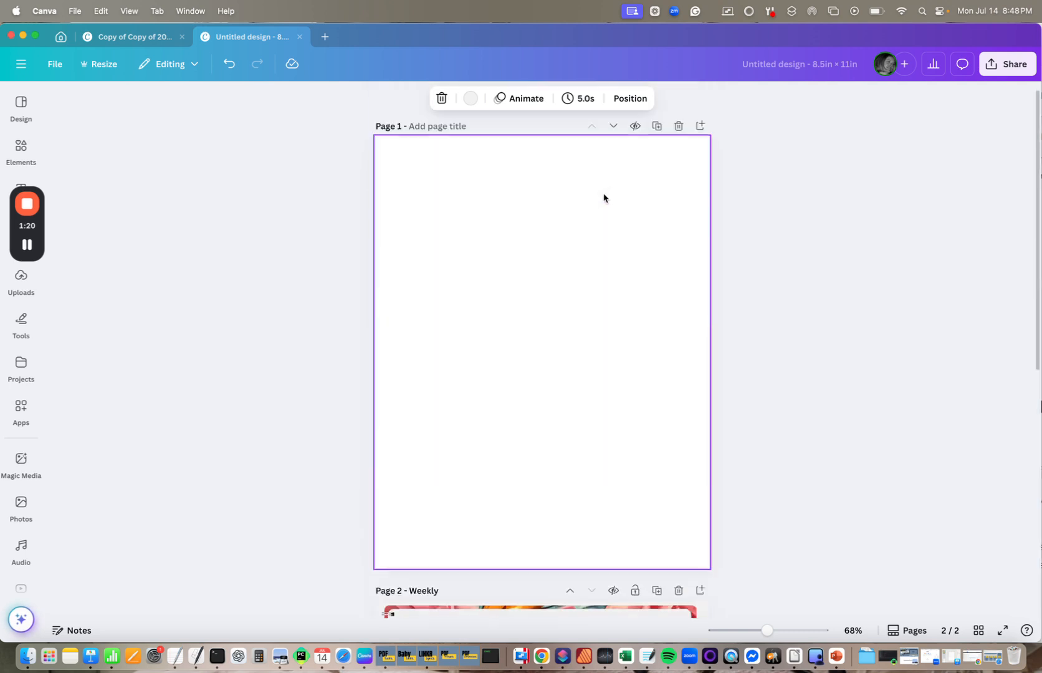
click(678, 126)
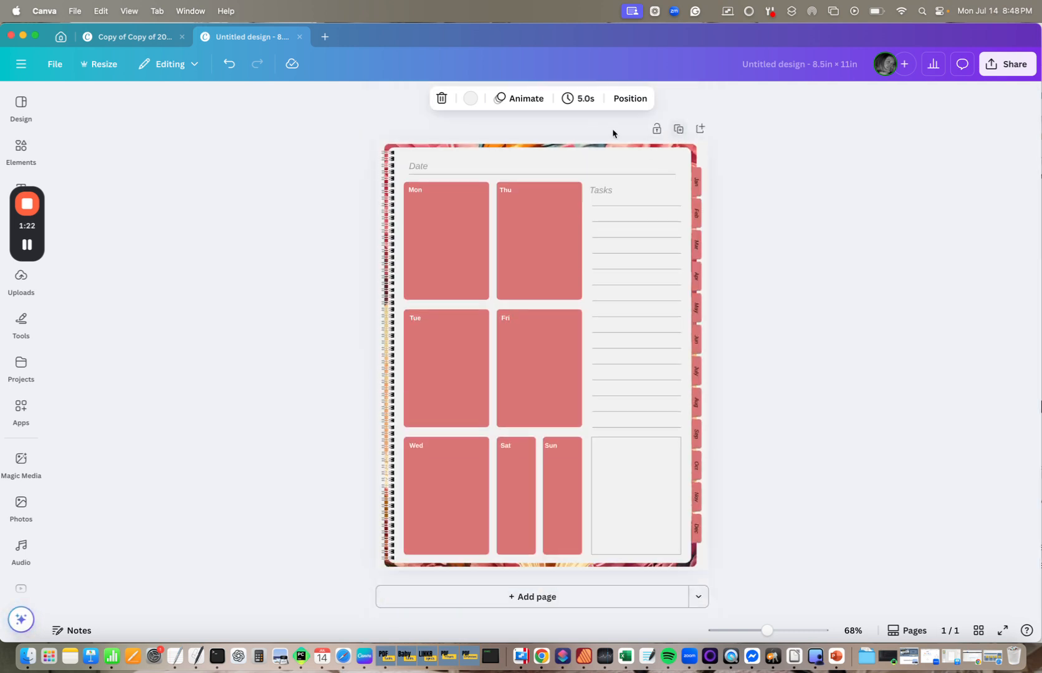
Select the Date text at the head of the Weekly page and open the Bulk create app
click(449, 169)
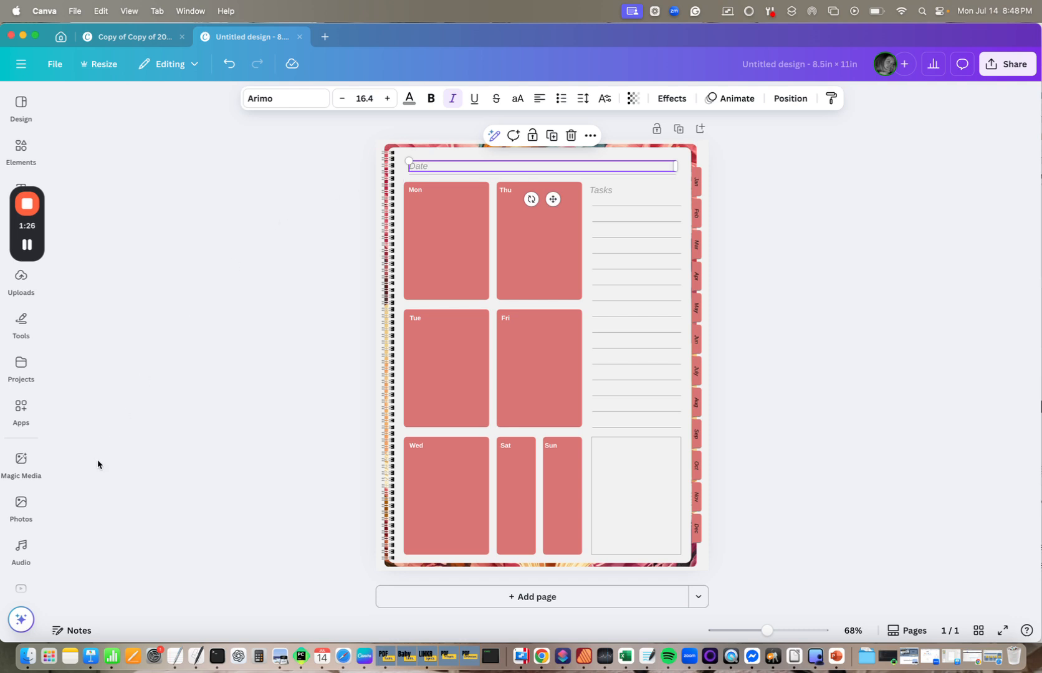
click(17, 404)
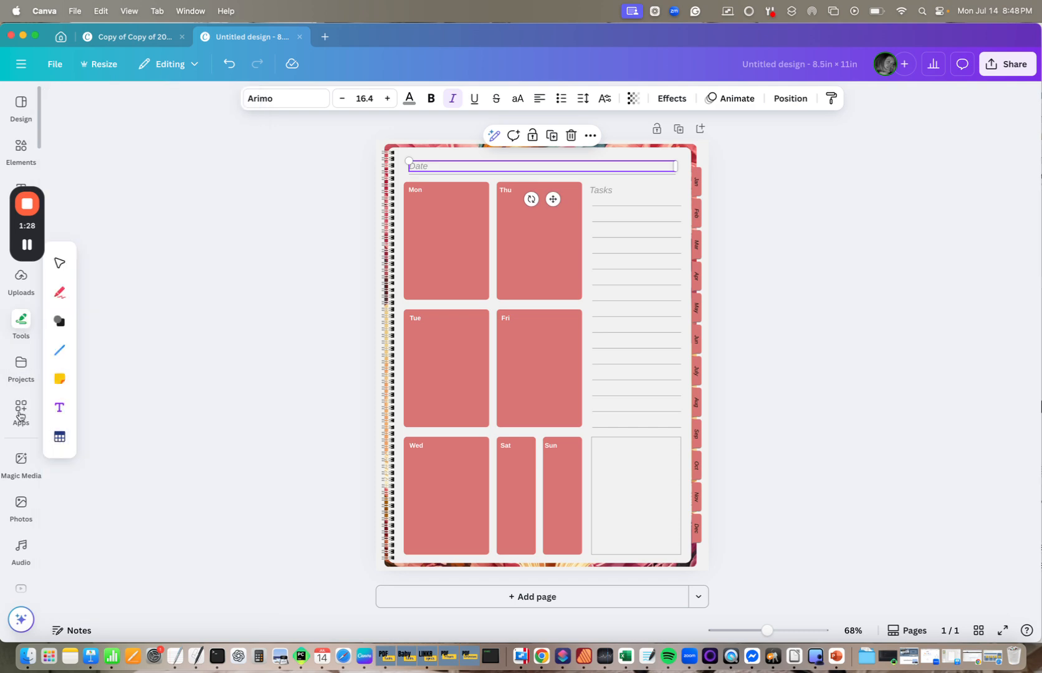
click(20, 409)
scroll(172, 431, down, 3)
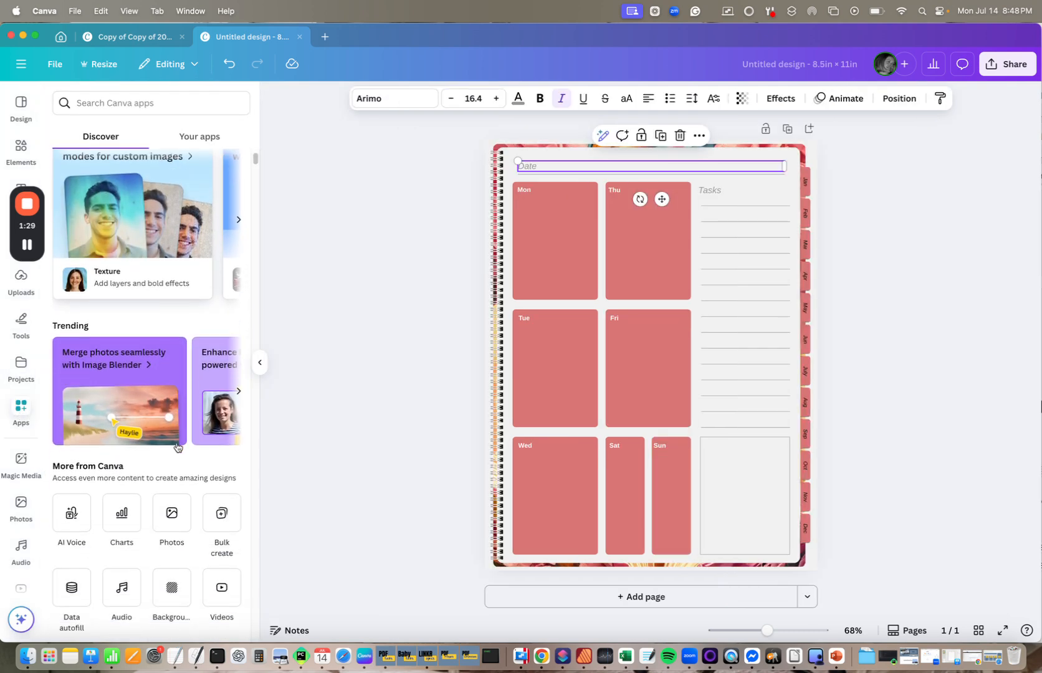
click(212, 513)
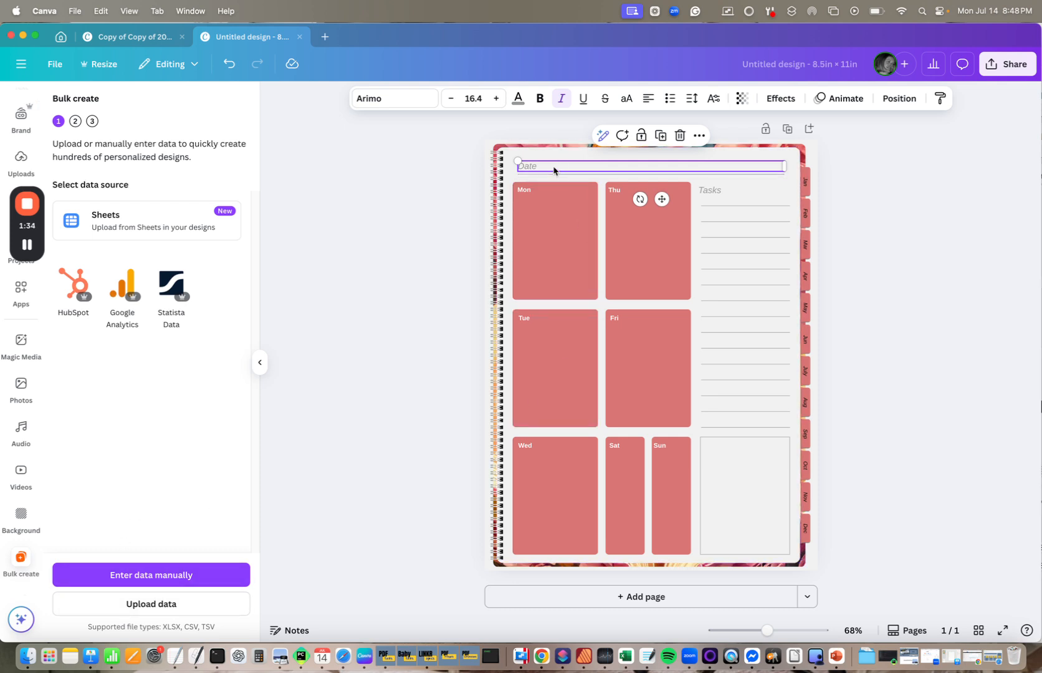
Upload Weekly.csv from the Data Merge folder in Canva Demo as the bulk data source
click(152, 604)
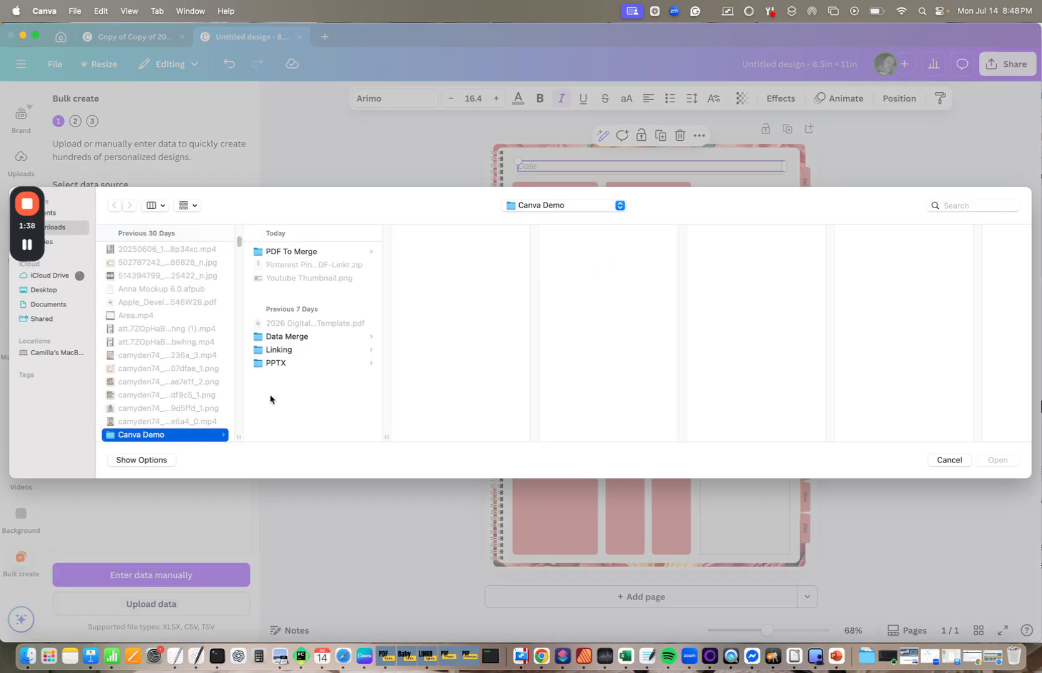
click(286, 350)
click(293, 337)
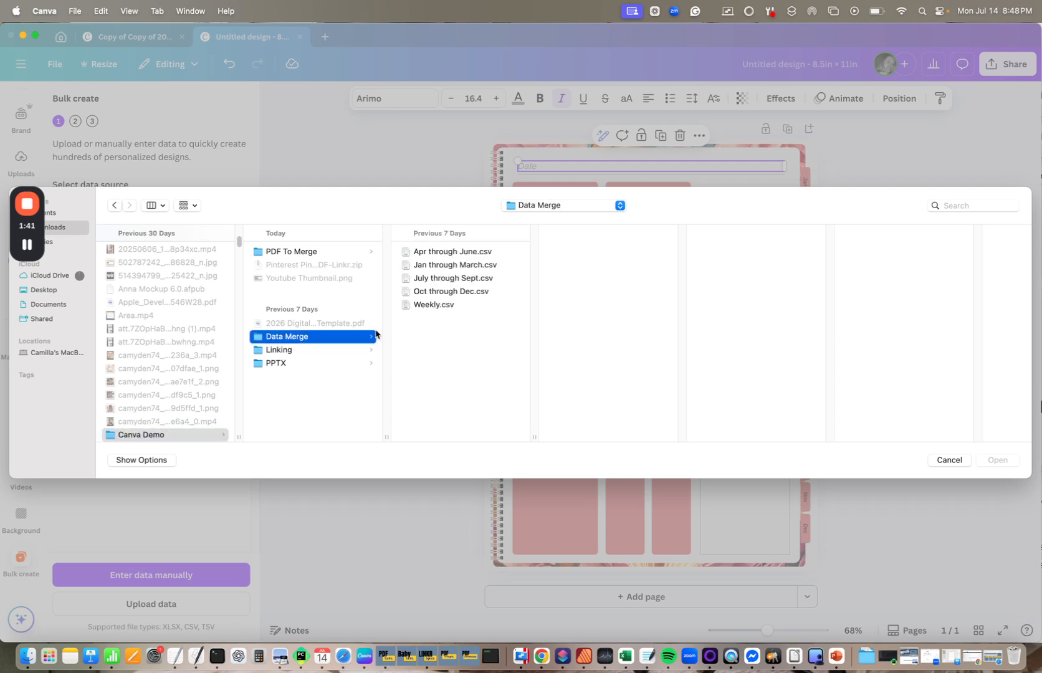
click(450, 307)
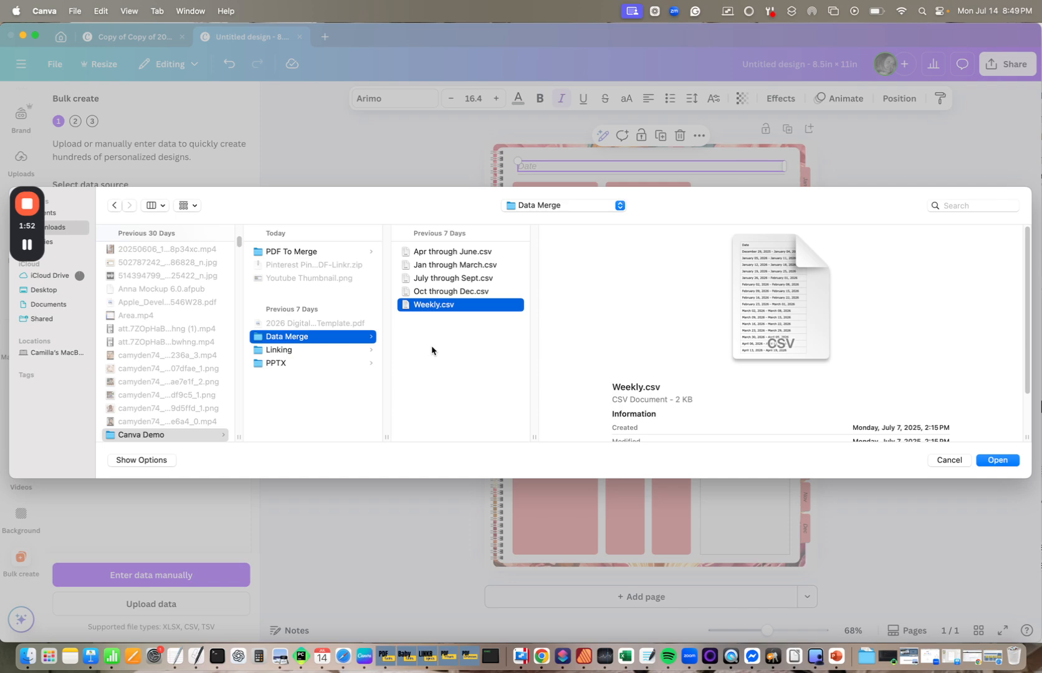
click(1004, 459)
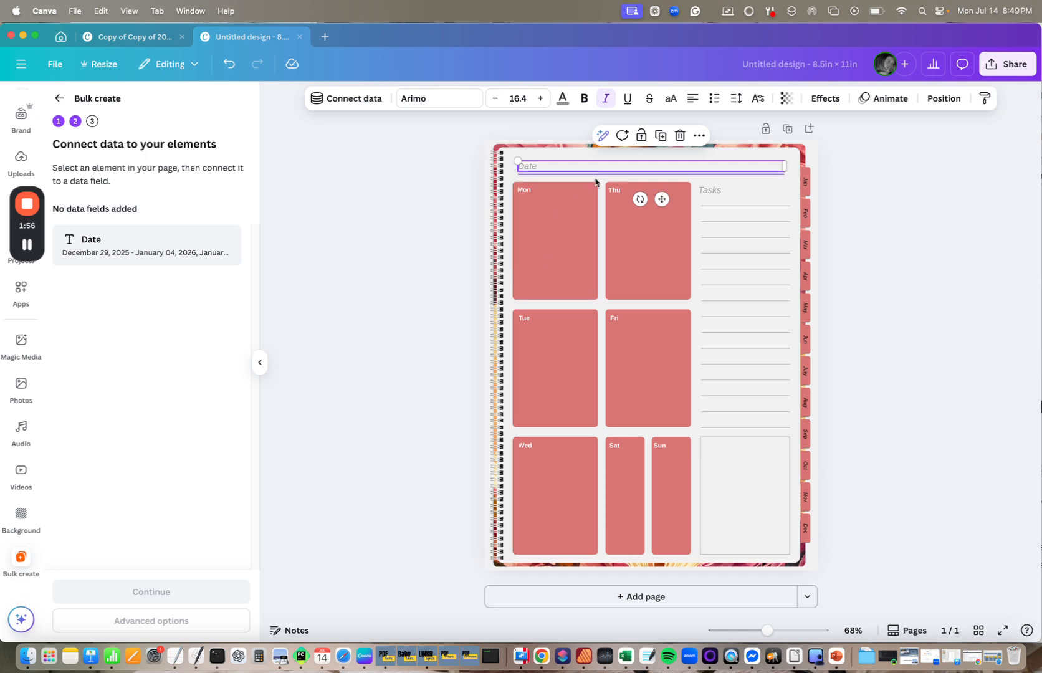
Connect the Date text on the Weekly page to the Date data field
double_click(655, 171)
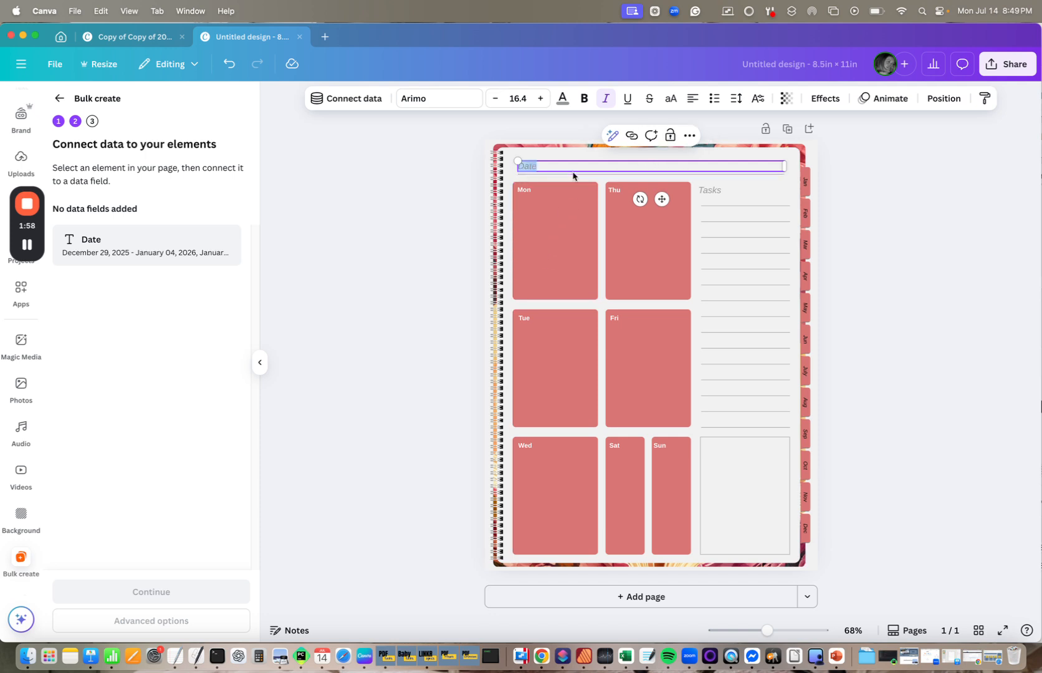
click(686, 136)
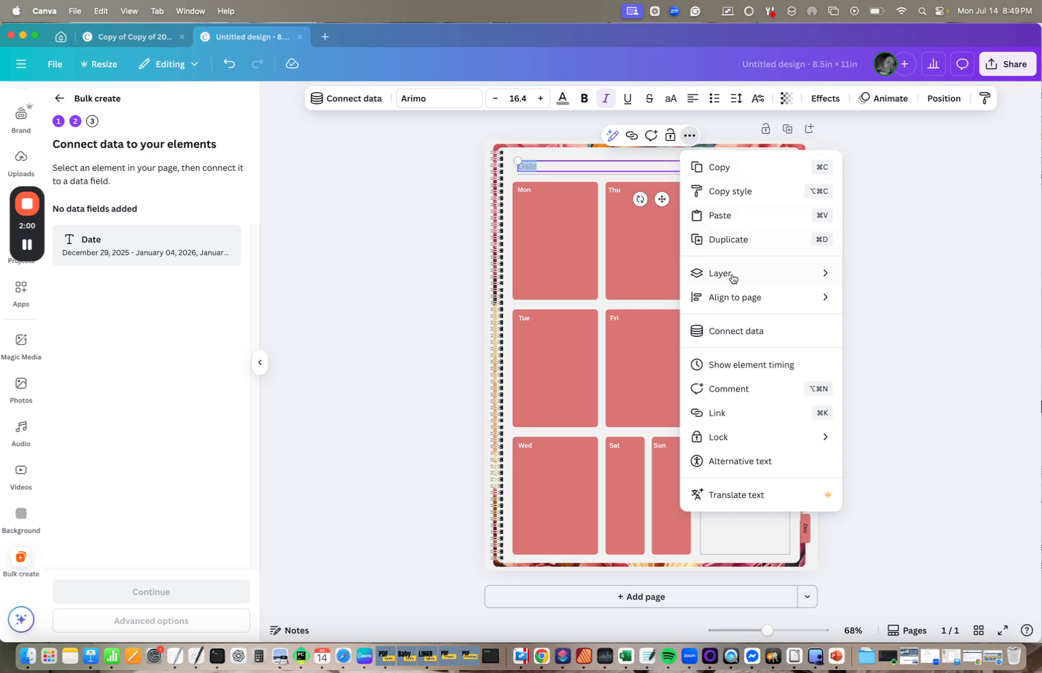
click(728, 335)
click(717, 235)
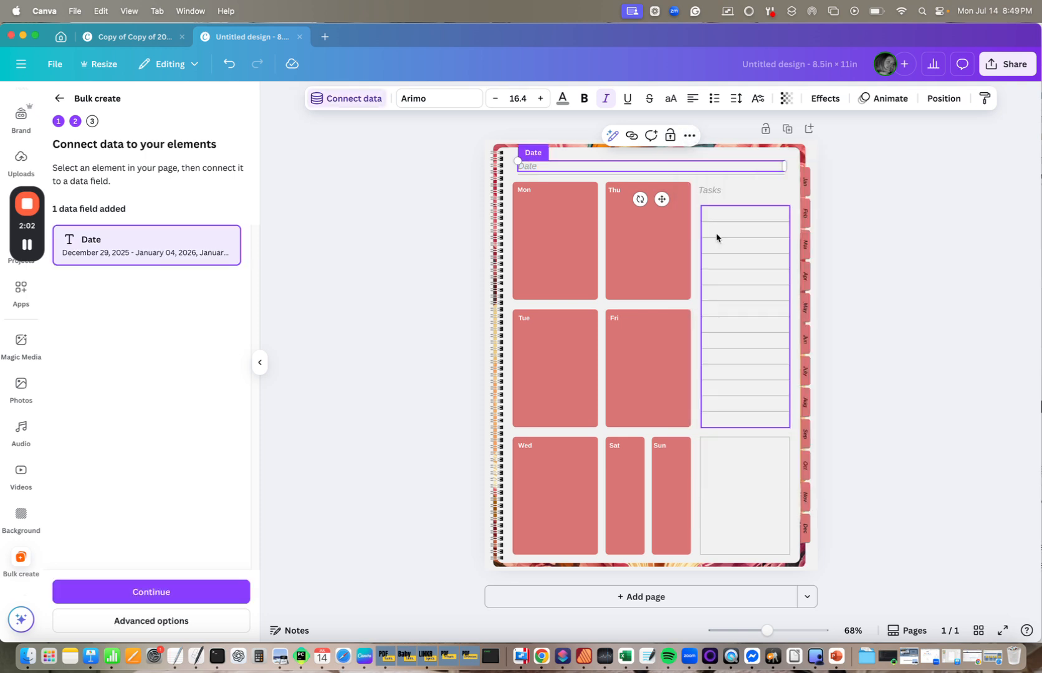
Generate weekly pages for all the date ranges and open the project folder holding the created design
click(162, 592)
click(160, 615)
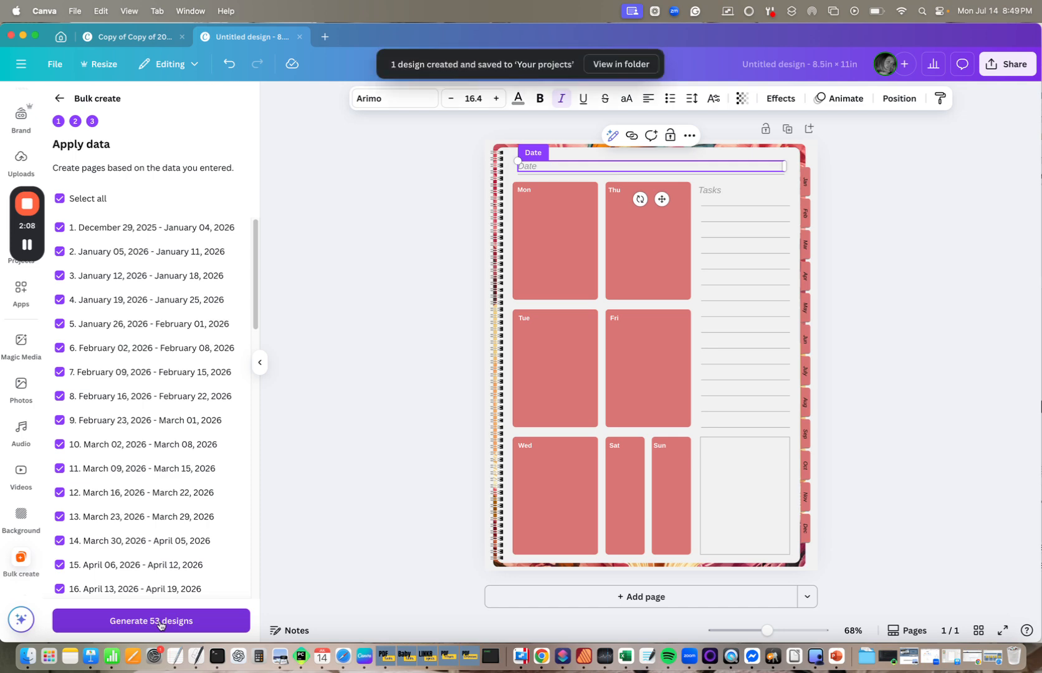
click(627, 64)
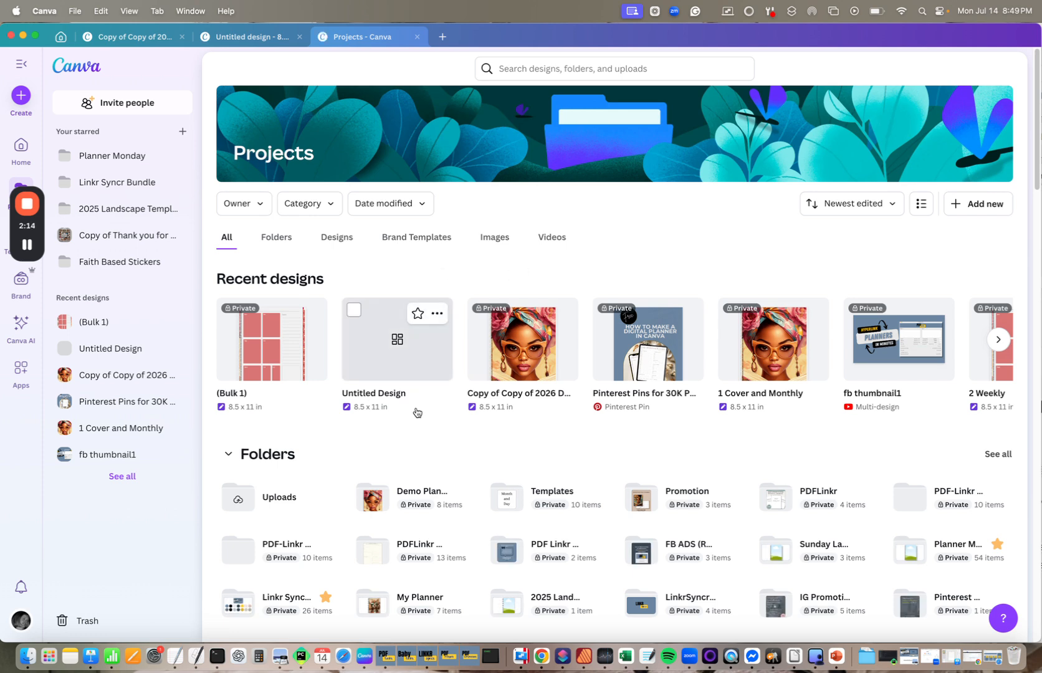
Return to the original 2026 planner template and copy the Daily page (page 15)
click(128, 36)
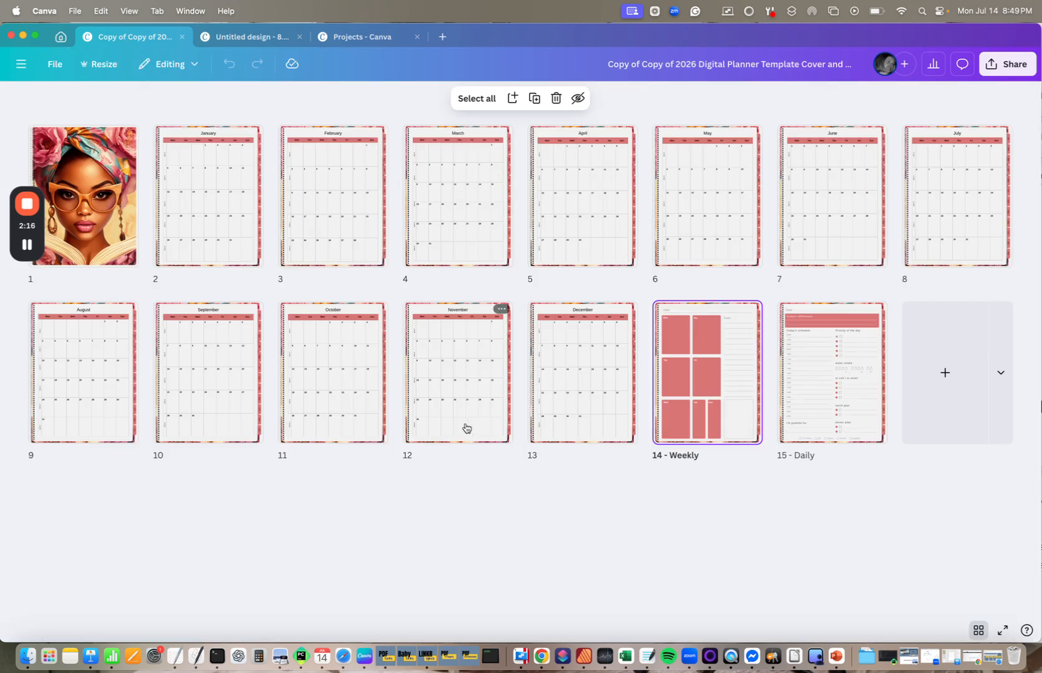
click(851, 395)
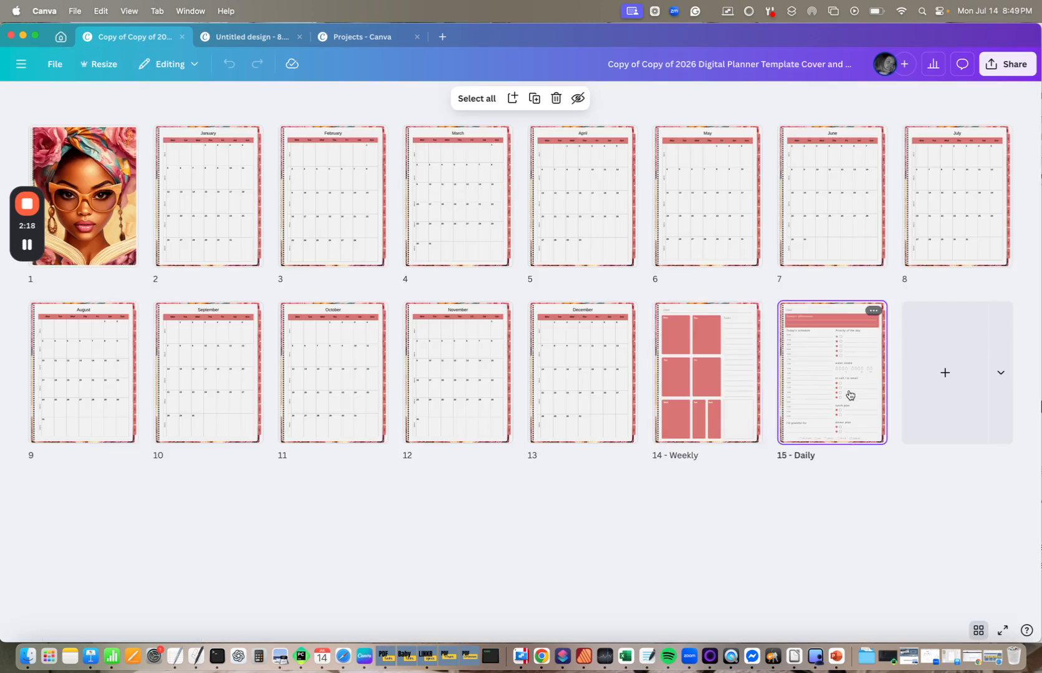
click(873, 310)
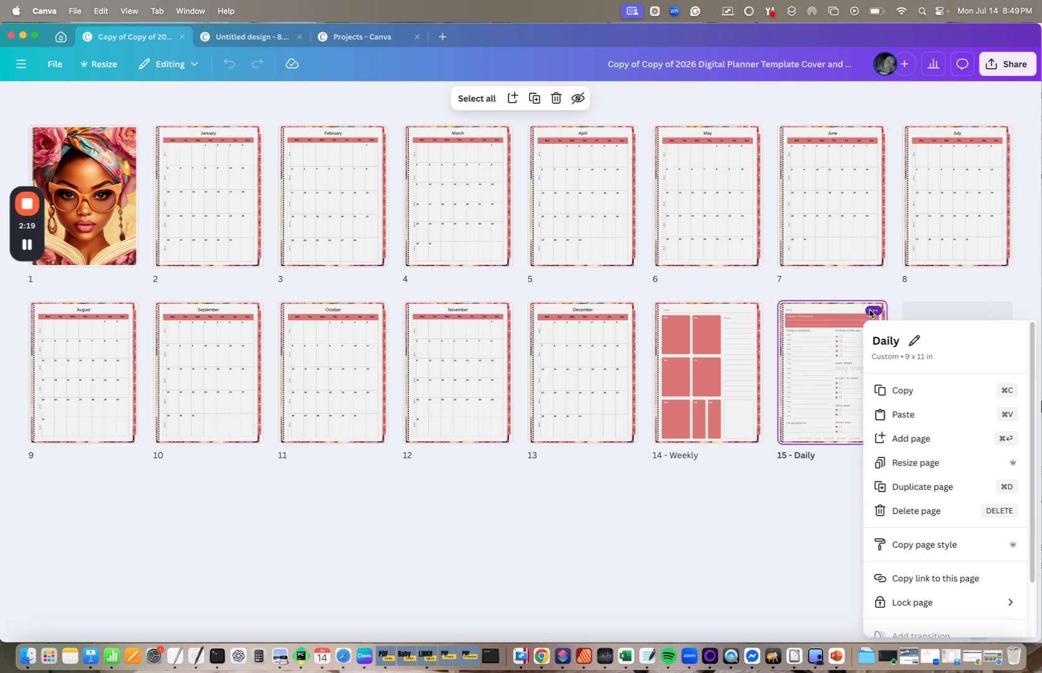
click(905, 391)
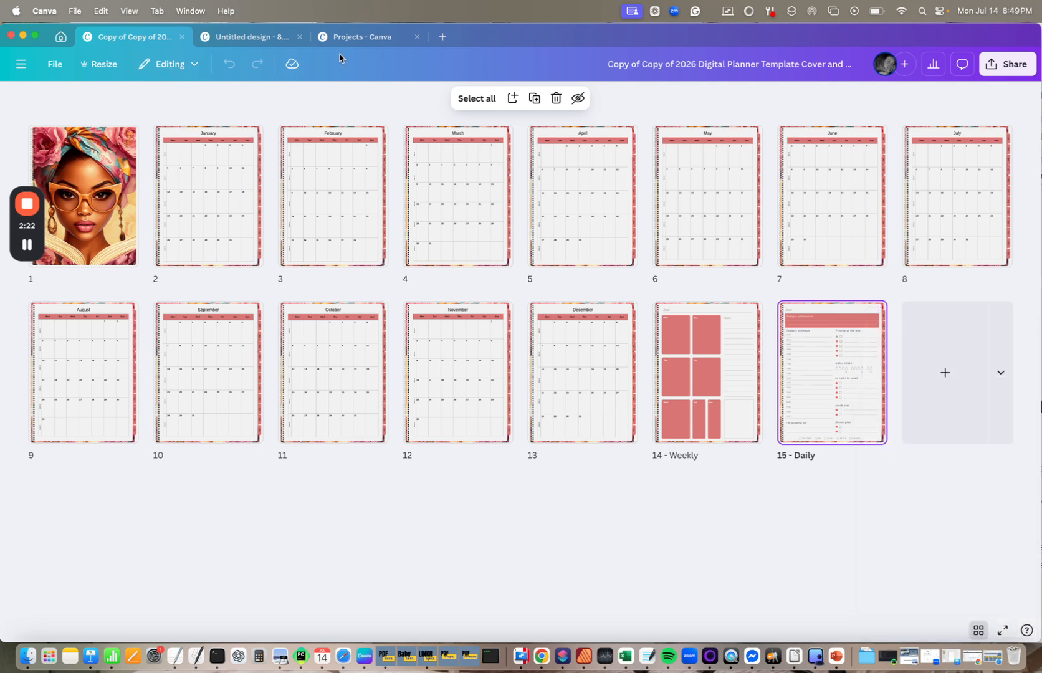
Create another new custom-size design at 8.5 × 11 in
click(442, 36)
click(481, 96)
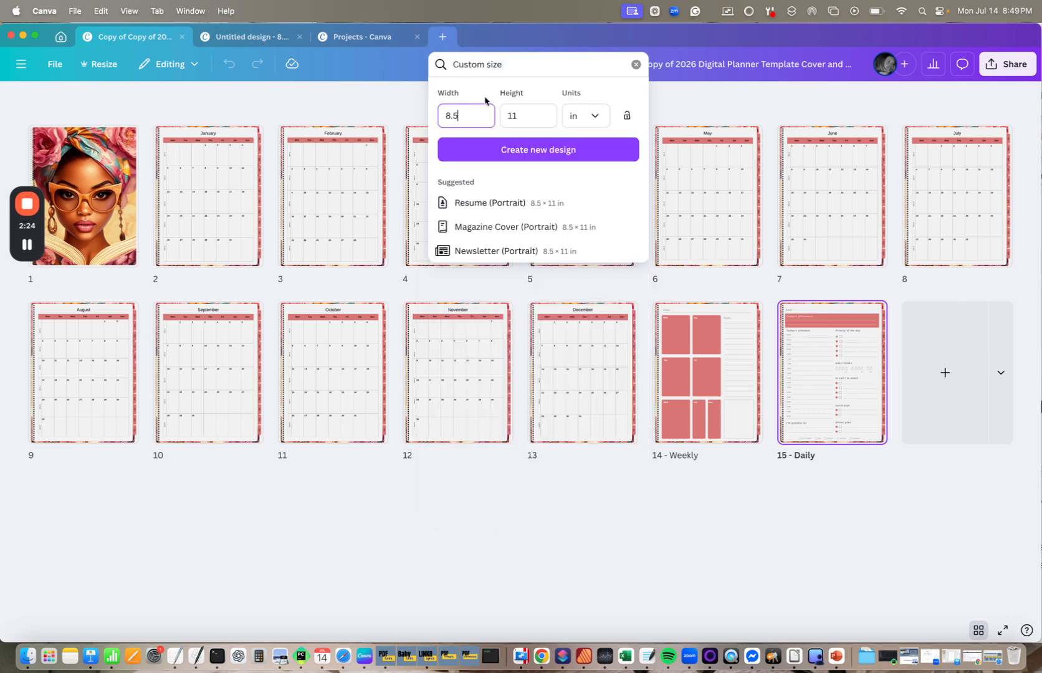
click(557, 154)
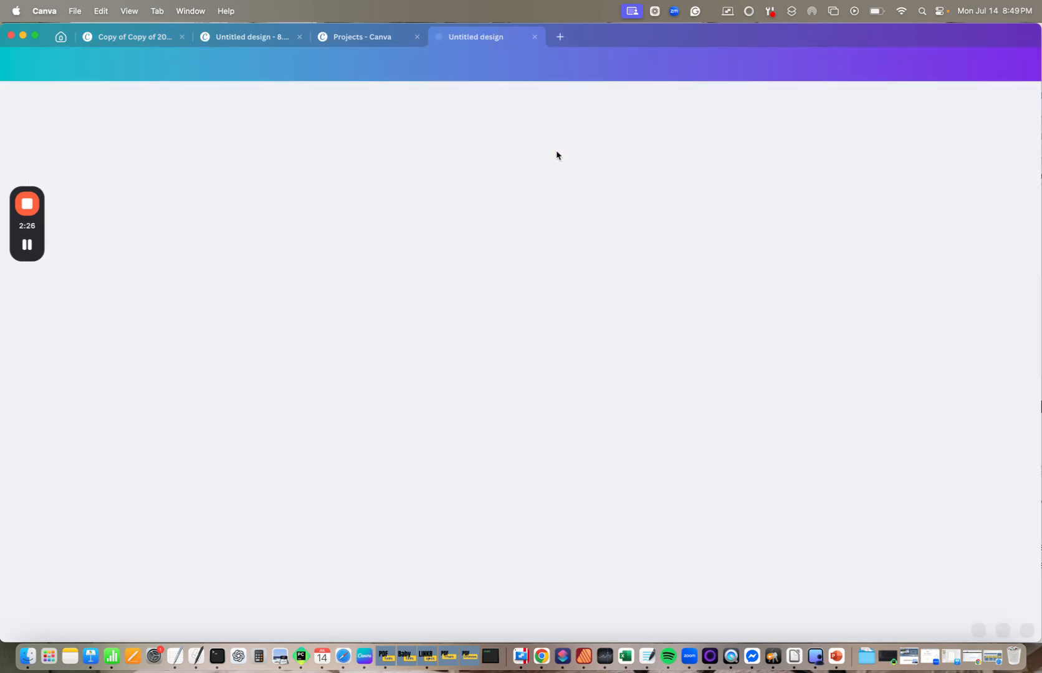
Paste the Daily page into the new design and delete the blank first page
right_click(445, 307)
click(471, 347)
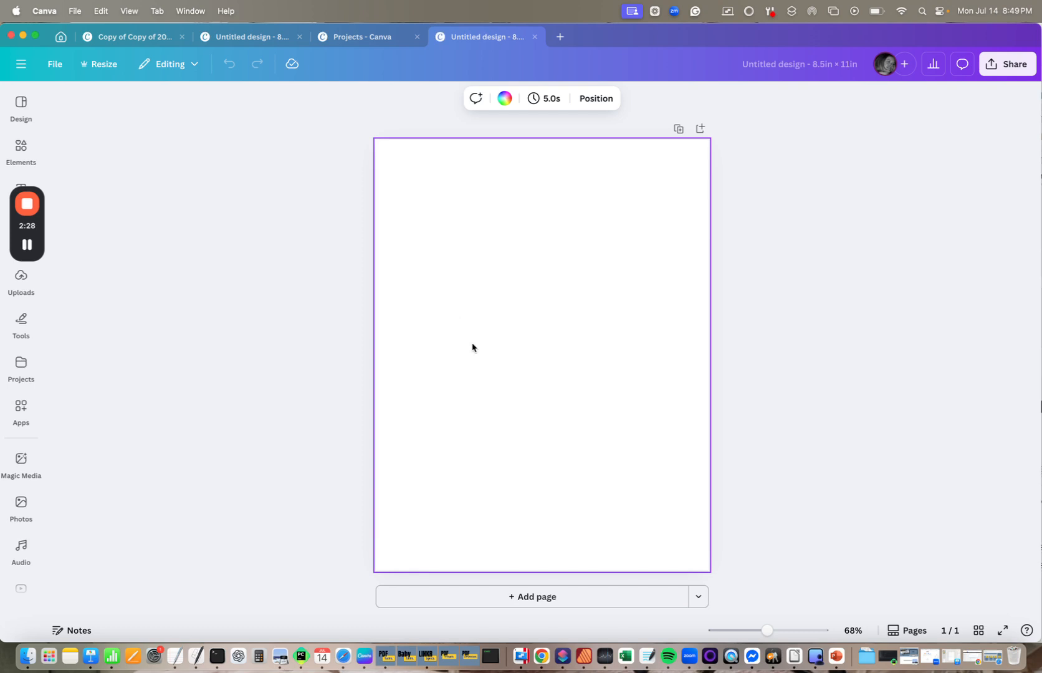
scroll(533, 180, up, 10)
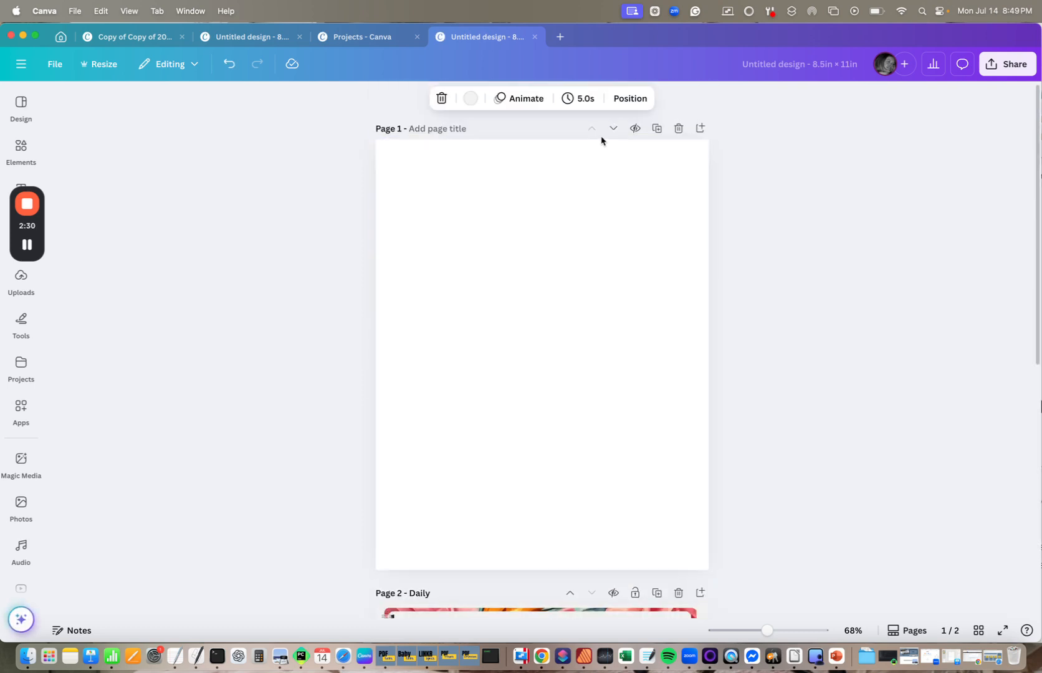
click(679, 129)
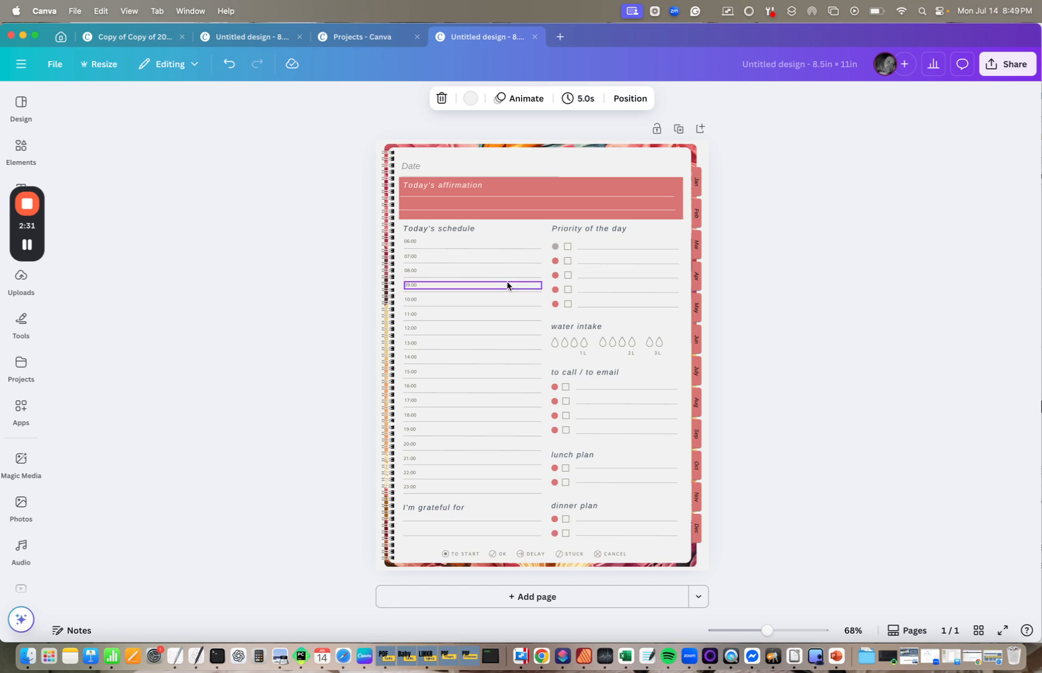
Select the Date text on the Daily page and load "Jan through March.csv" from the Data Merge folder as bulk-create data
click(417, 170)
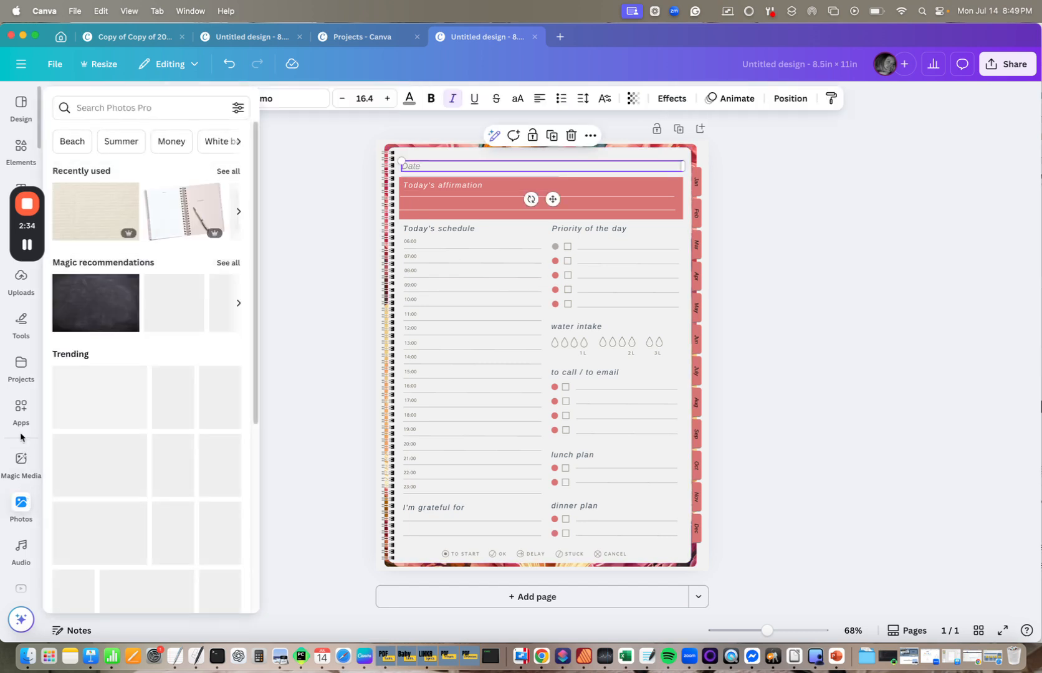
click(21, 321)
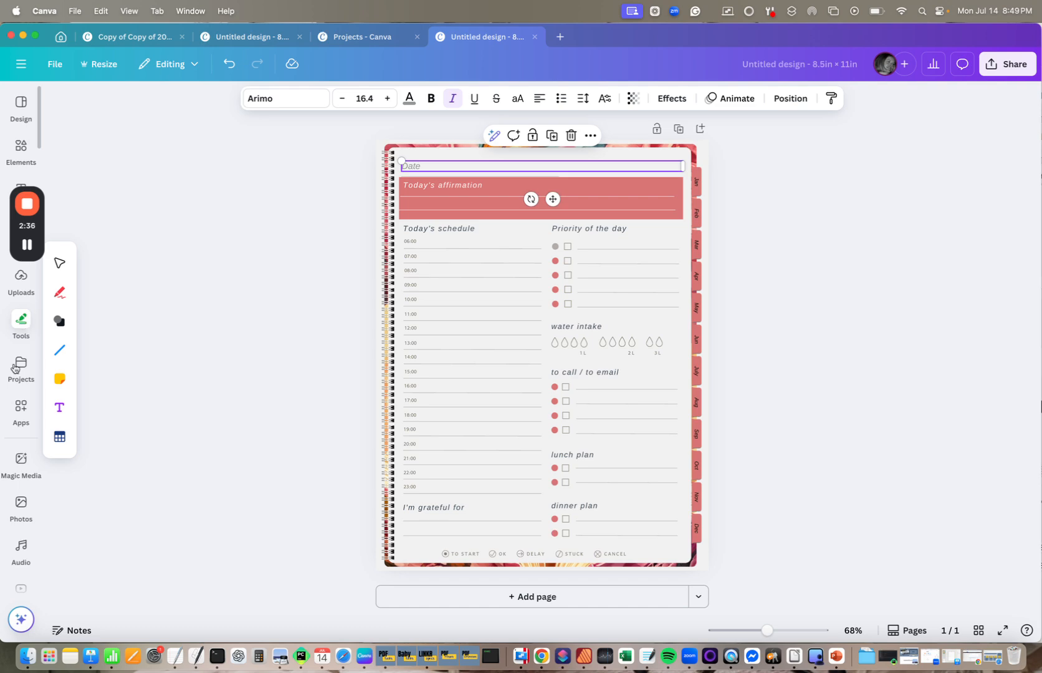
click(21, 410)
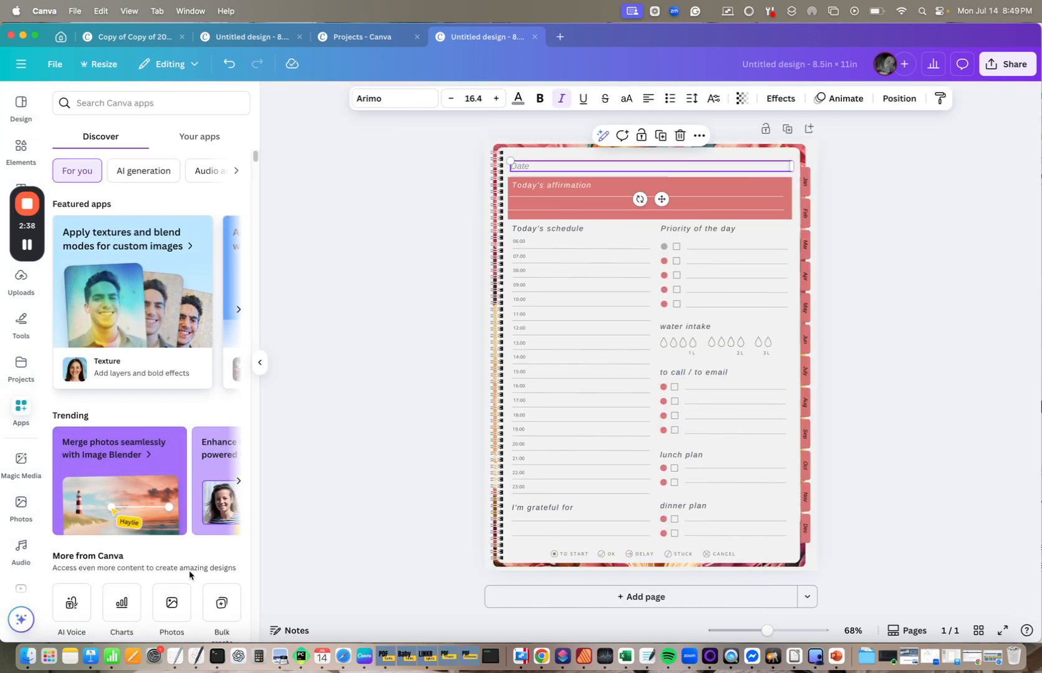
click(222, 602)
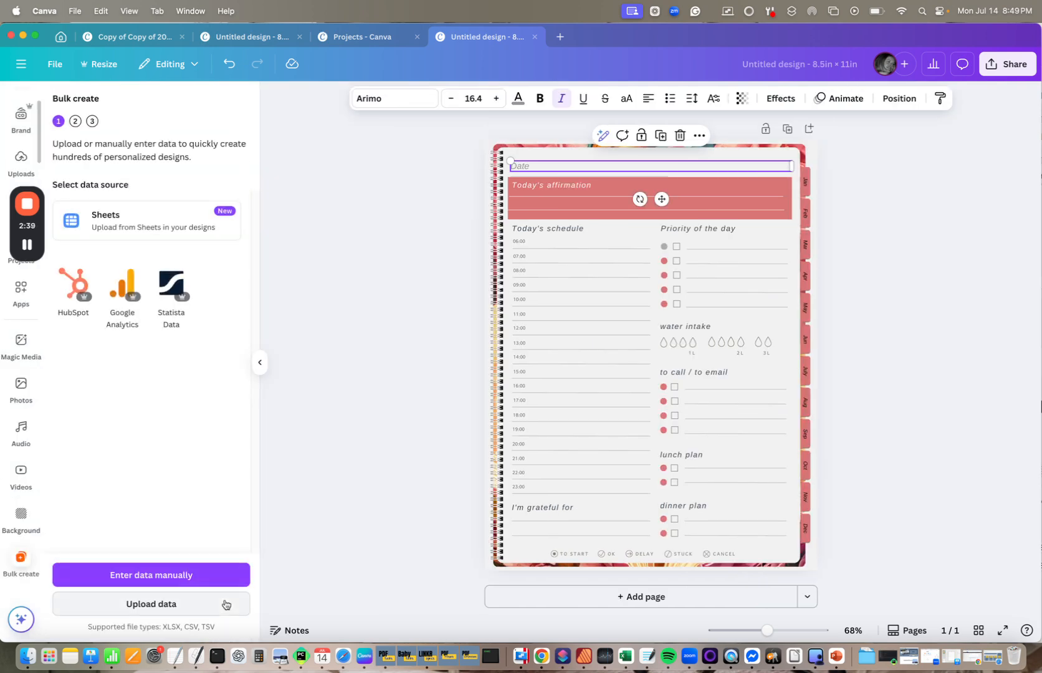
click(159, 611)
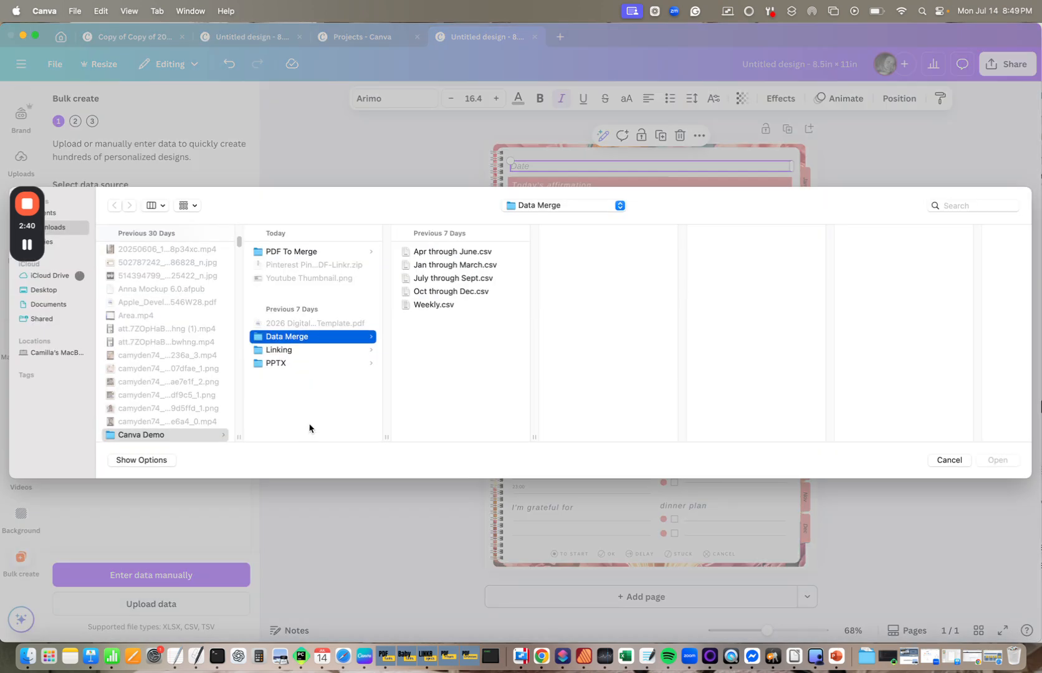
click(451, 266)
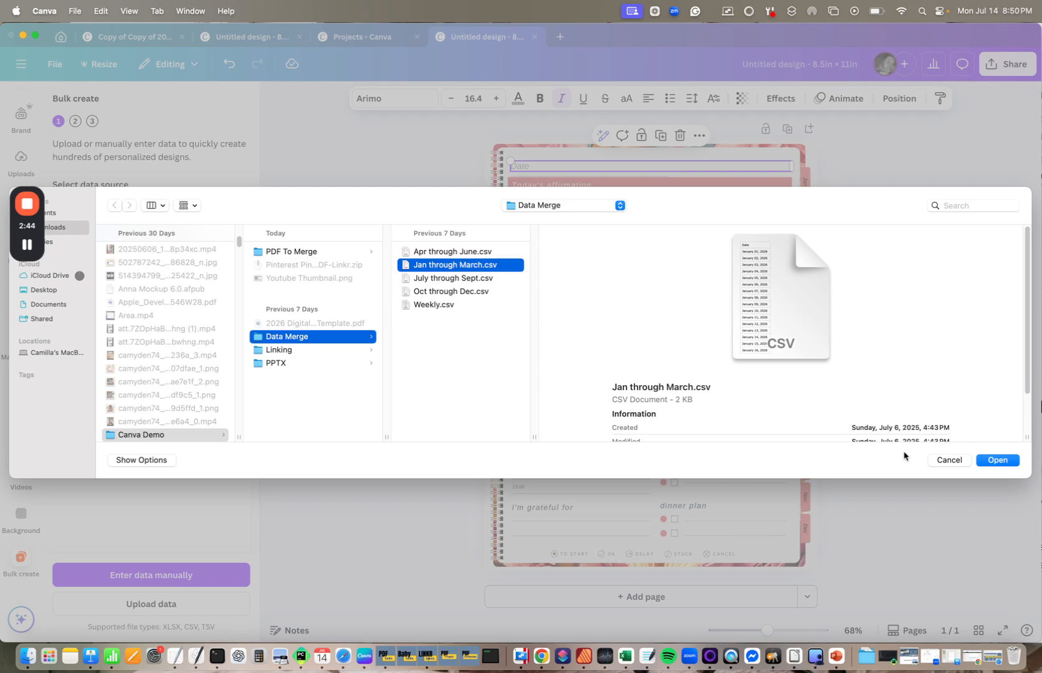
click(1001, 463)
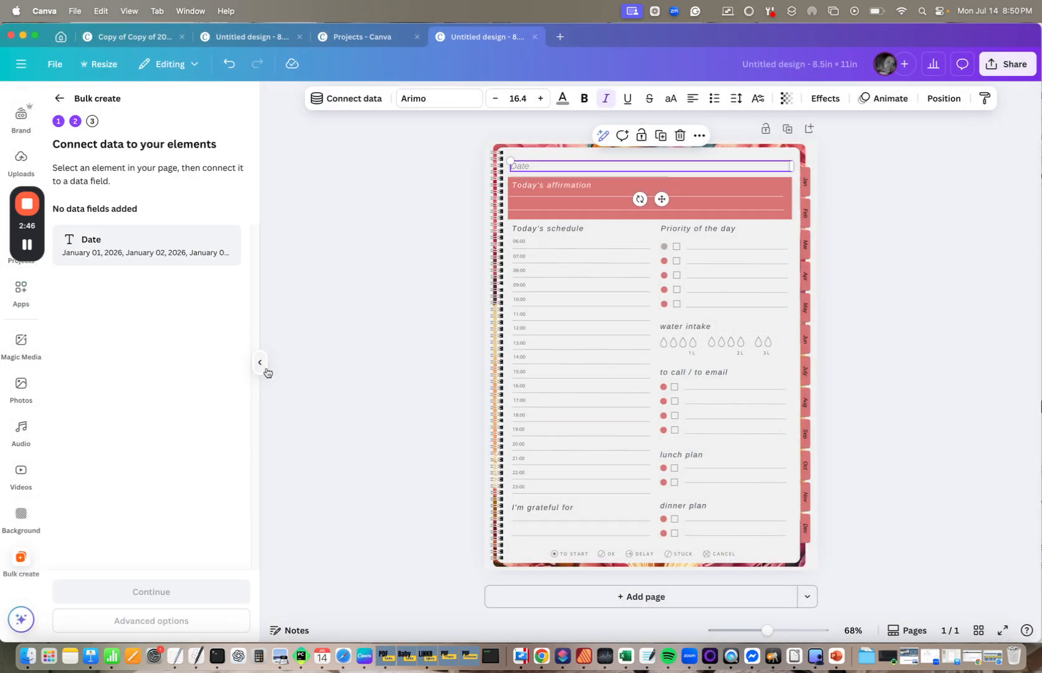
Connect the Date text to the Date data field and generate daily pages for all the listed dates
click(700, 136)
click(738, 354)
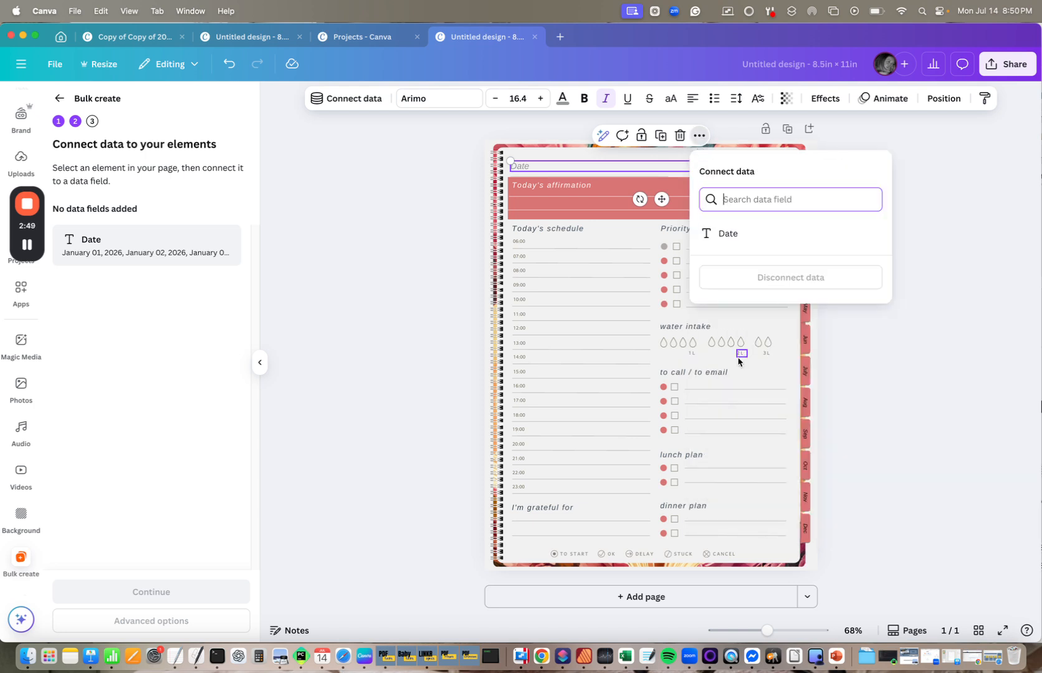
click(750, 235)
click(137, 593)
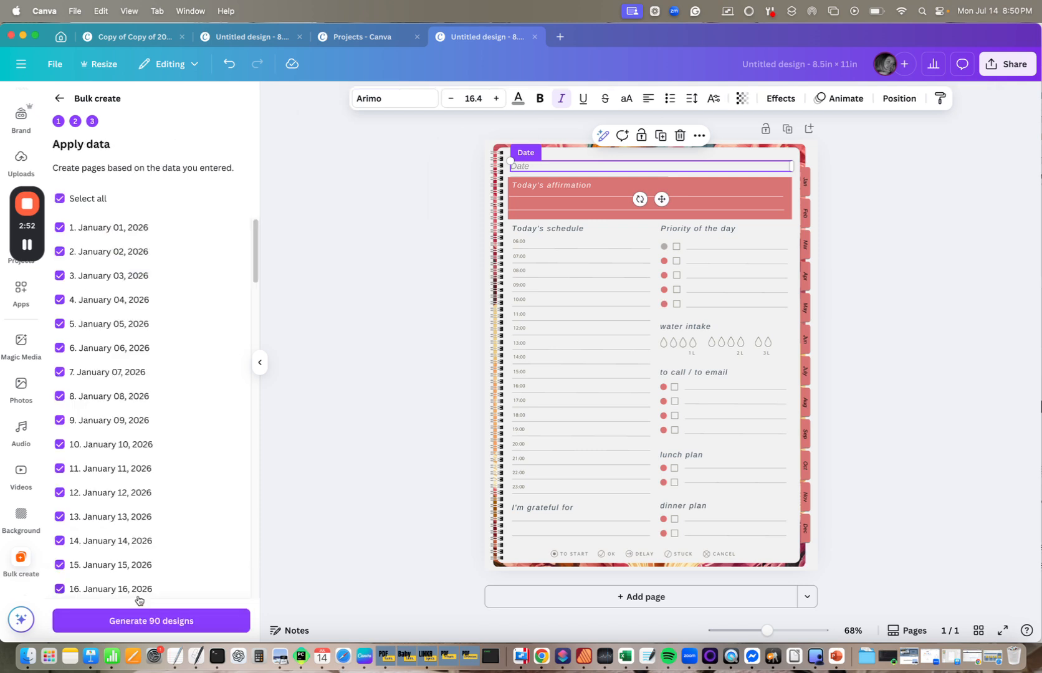
click(146, 625)
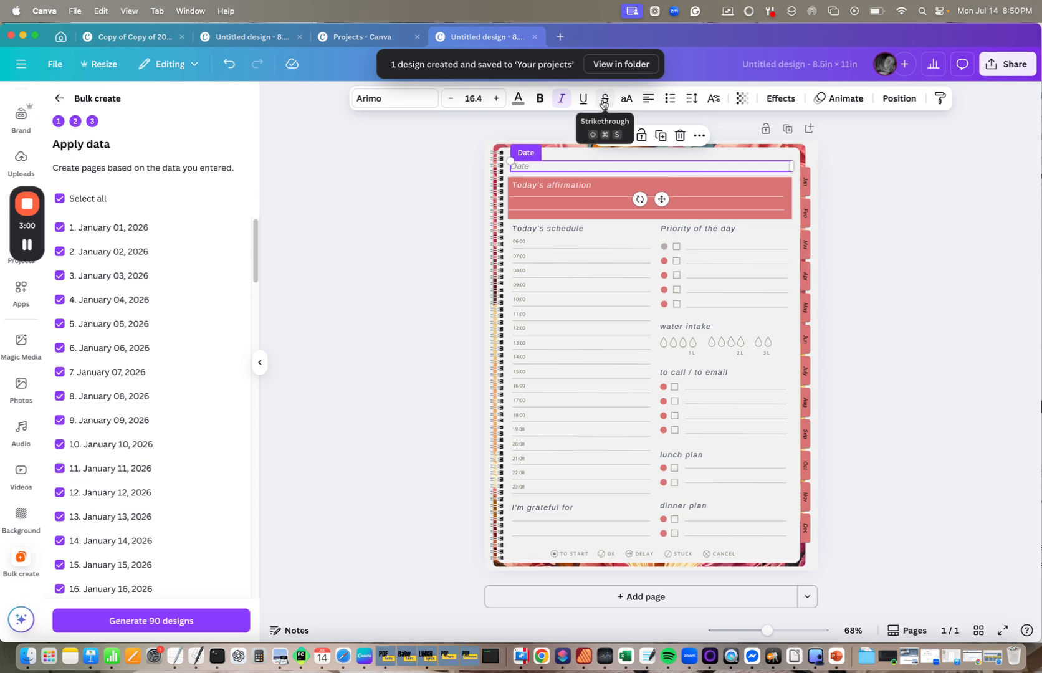
Review the planner template and the Demo Planner project folder, and bring up the PDF To Merge folder in Finder
click(134, 36)
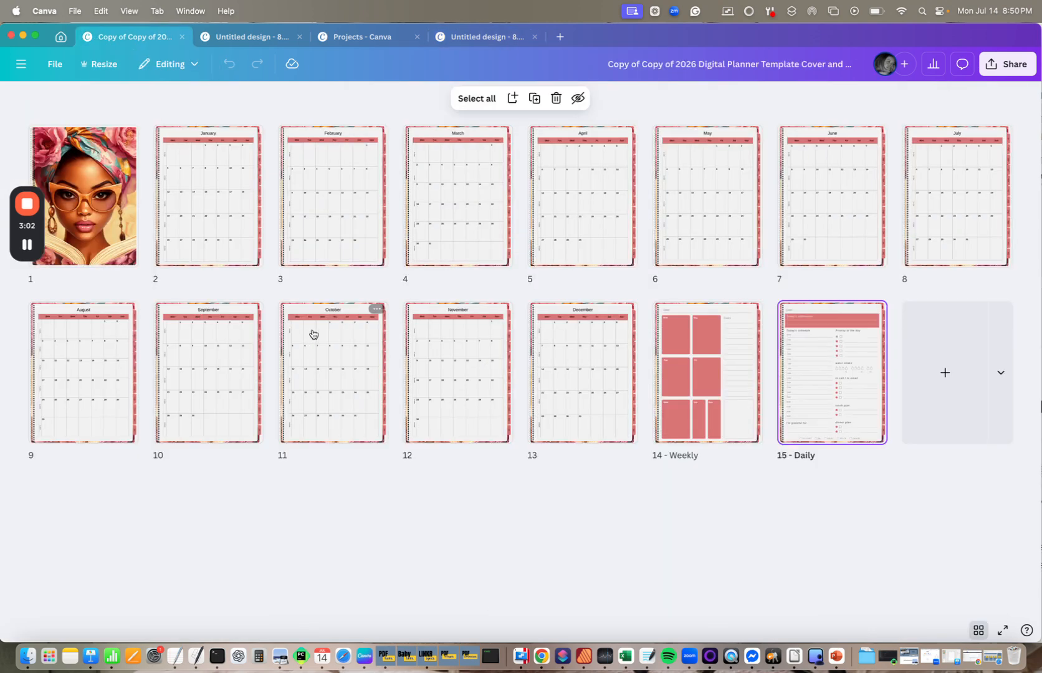
click(54, 40)
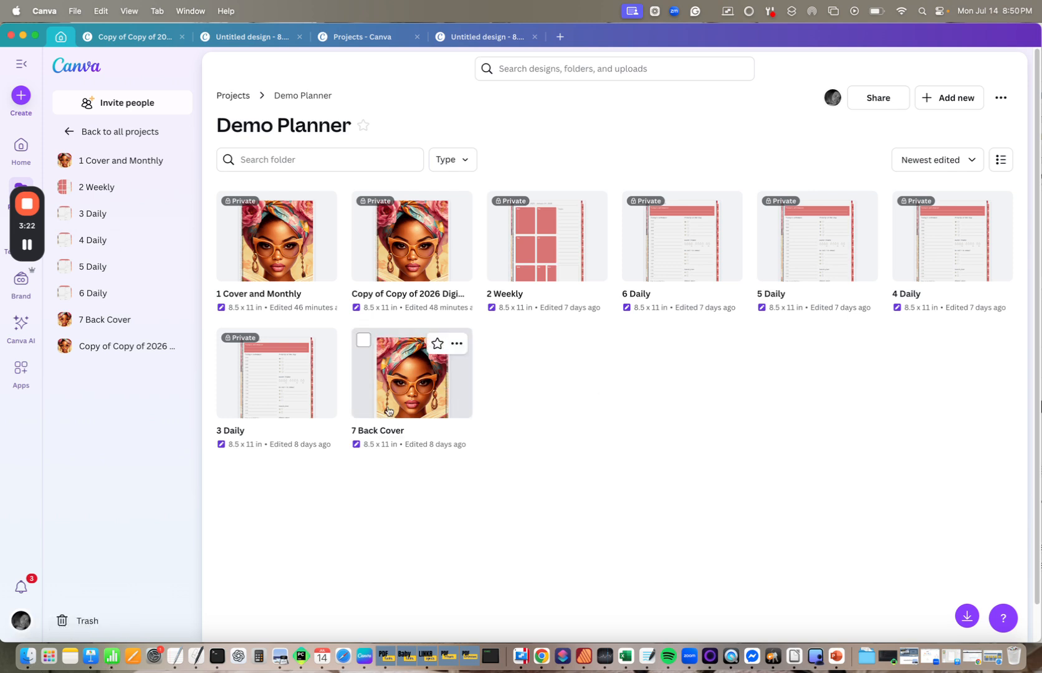
click(27, 655)
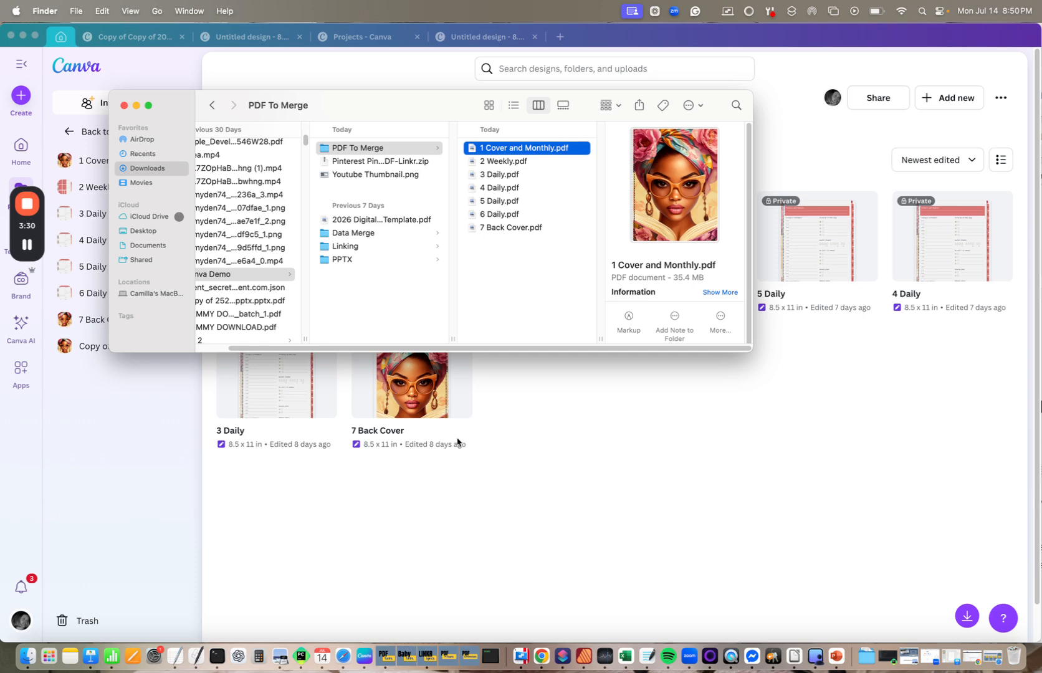
Switch to PDF Linker and add the PDFs "1 Cover and Monthly" through "7 Back Cover" from the PDF To Merge folder
click(385, 656)
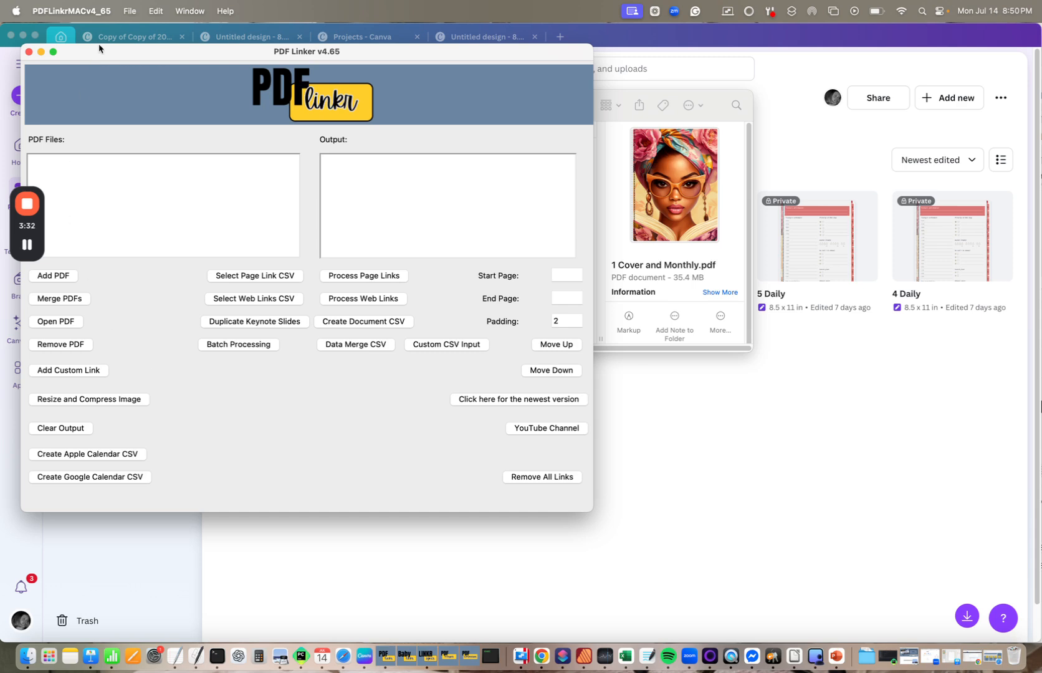
drag(116, 52, 341, 53)
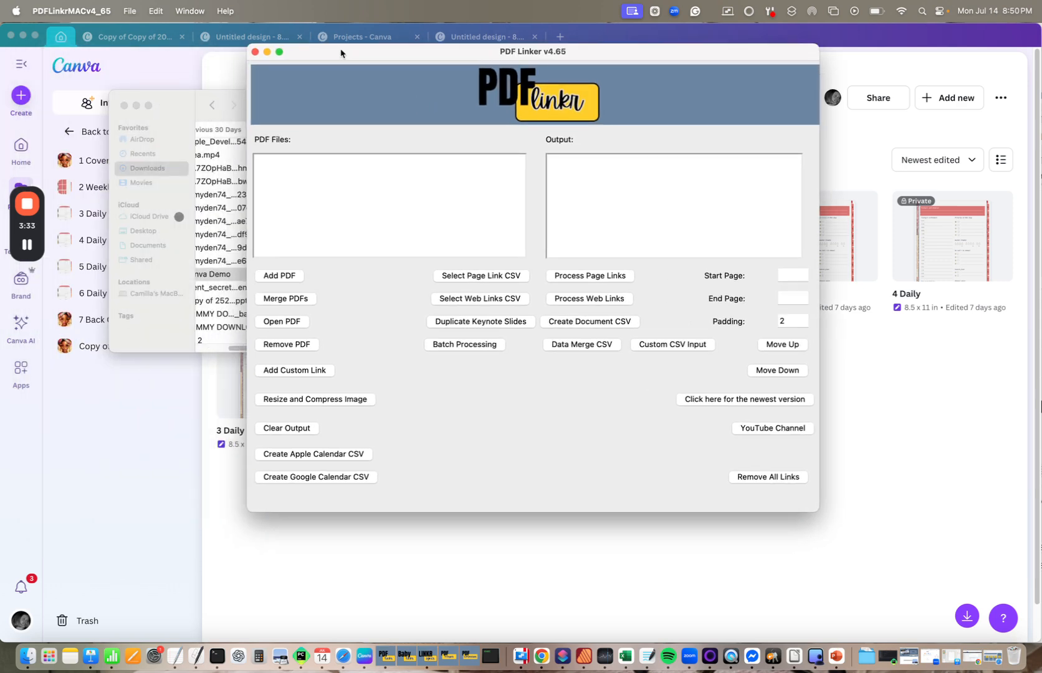
click(289, 274)
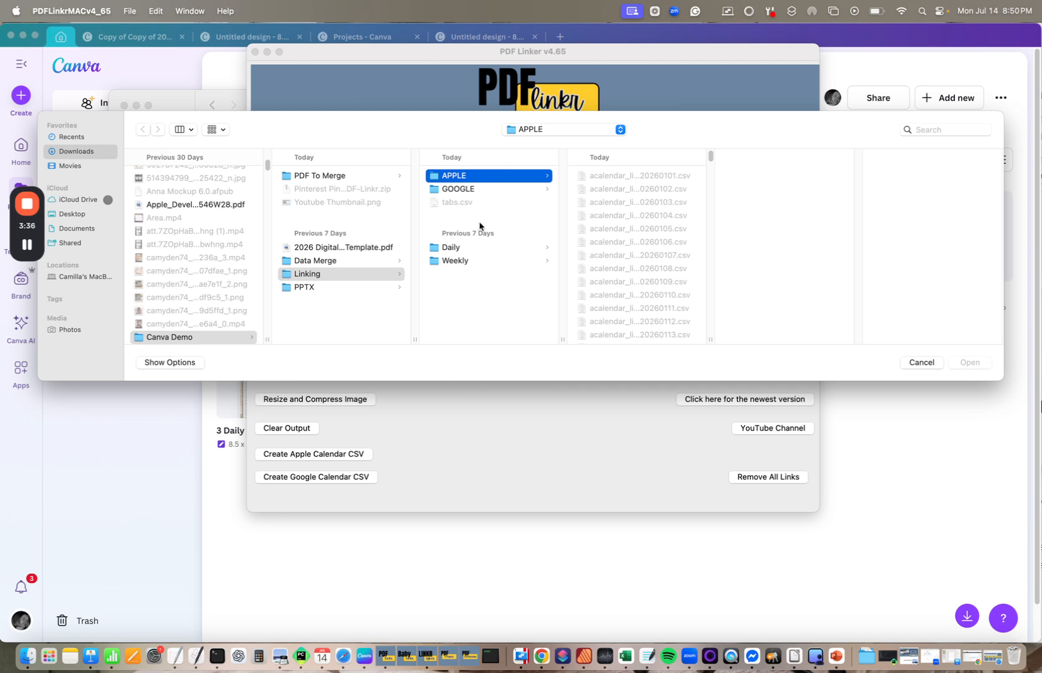
click(324, 178)
click(480, 176)
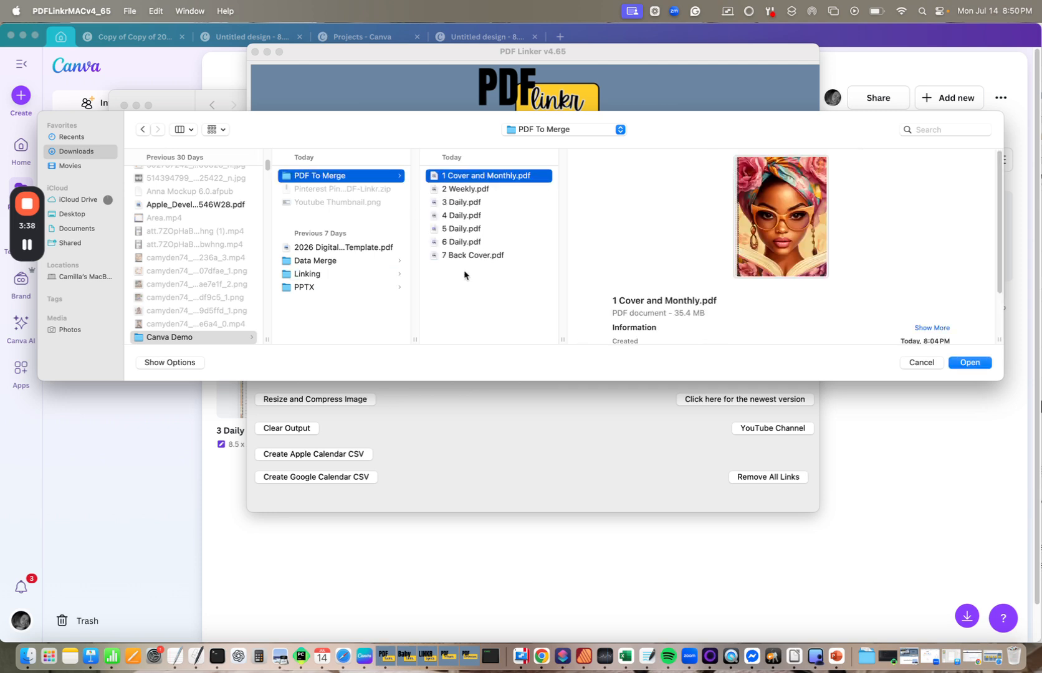
shift+click(473, 256)
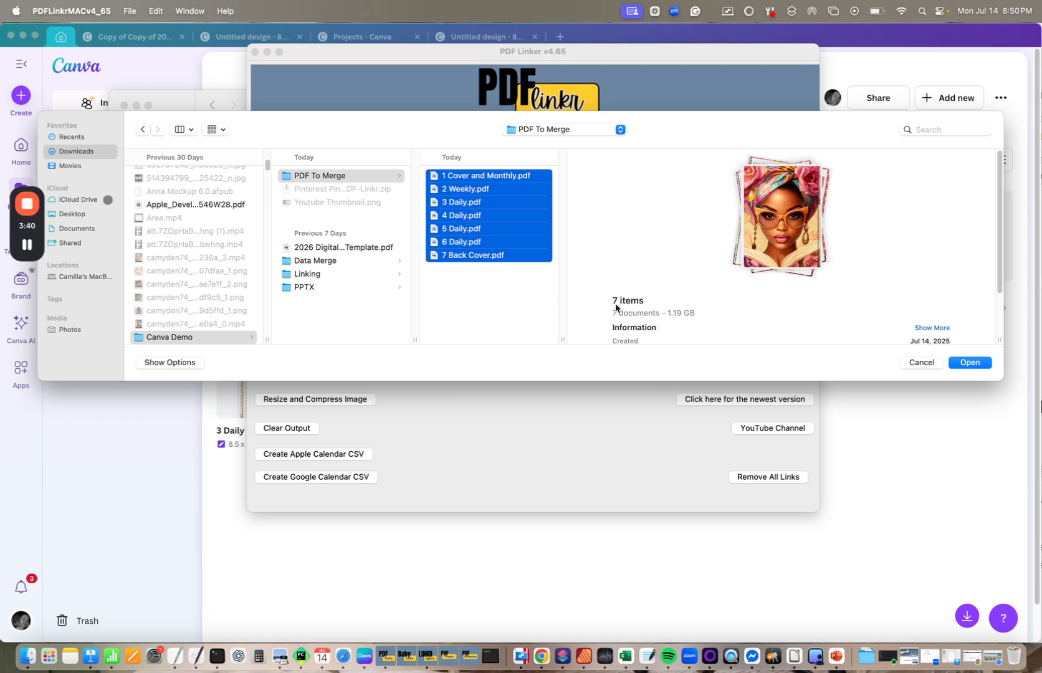
click(970, 362)
Merge the loaded PDFs into a file named 1 in the Linking folder and remove the source files from the PDF list
click(288, 300)
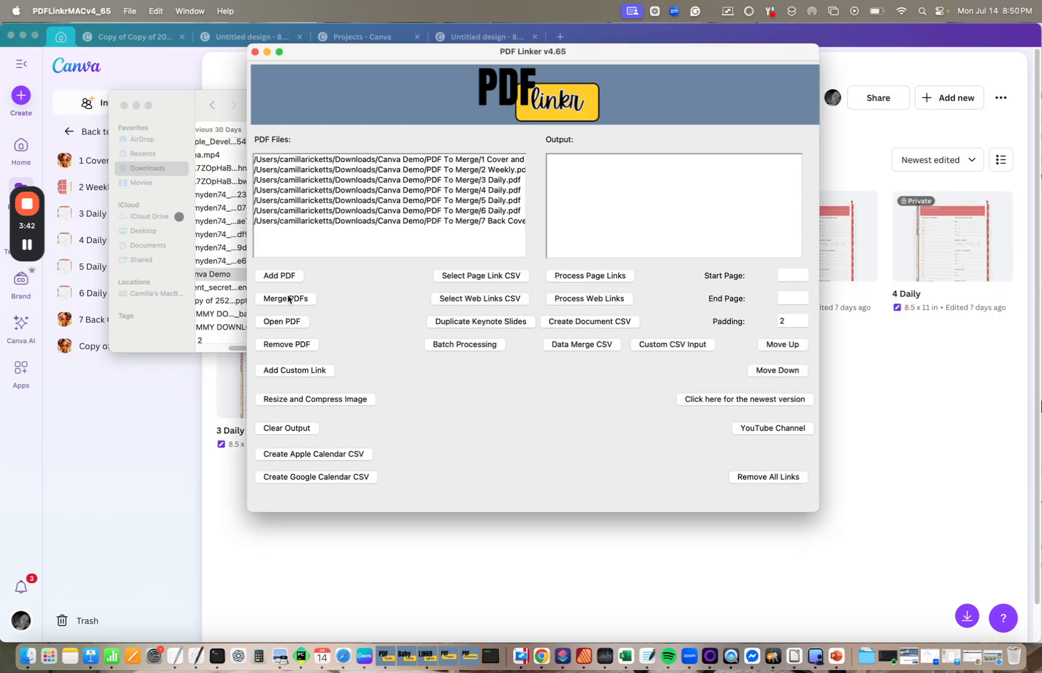
click(289, 299)
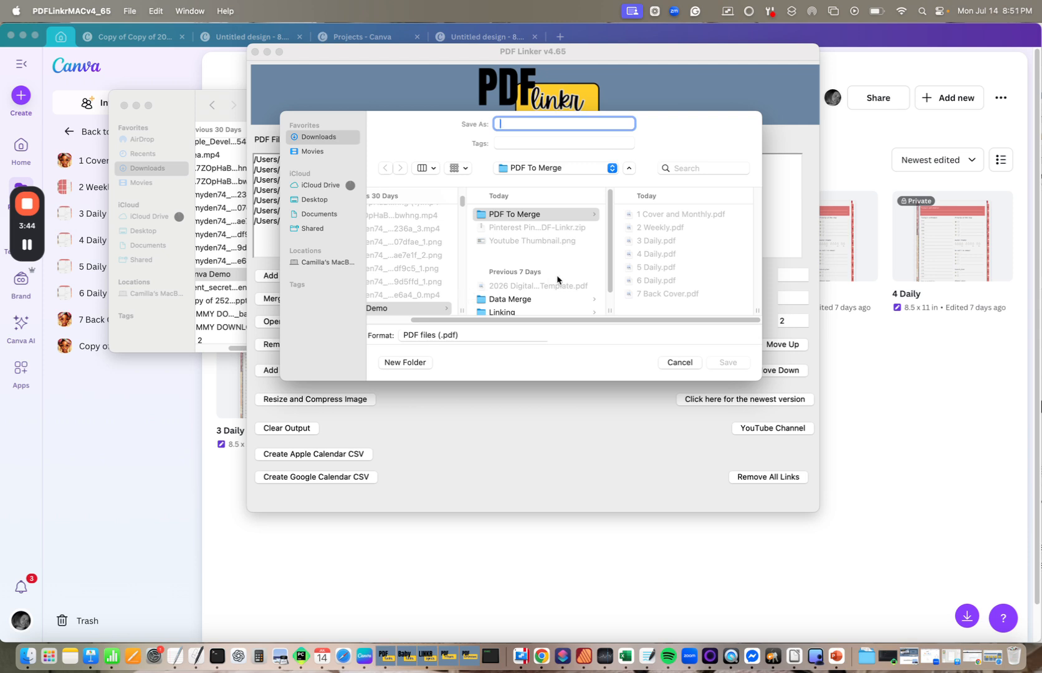
click(531, 297)
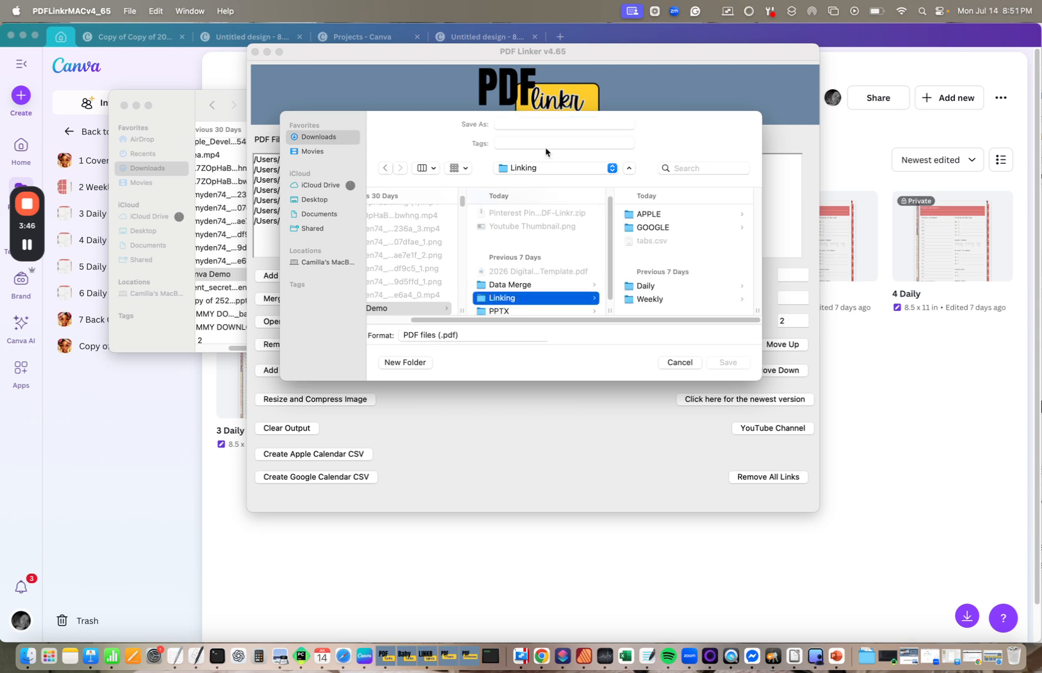
click(548, 127)
text(1)
key(Return)
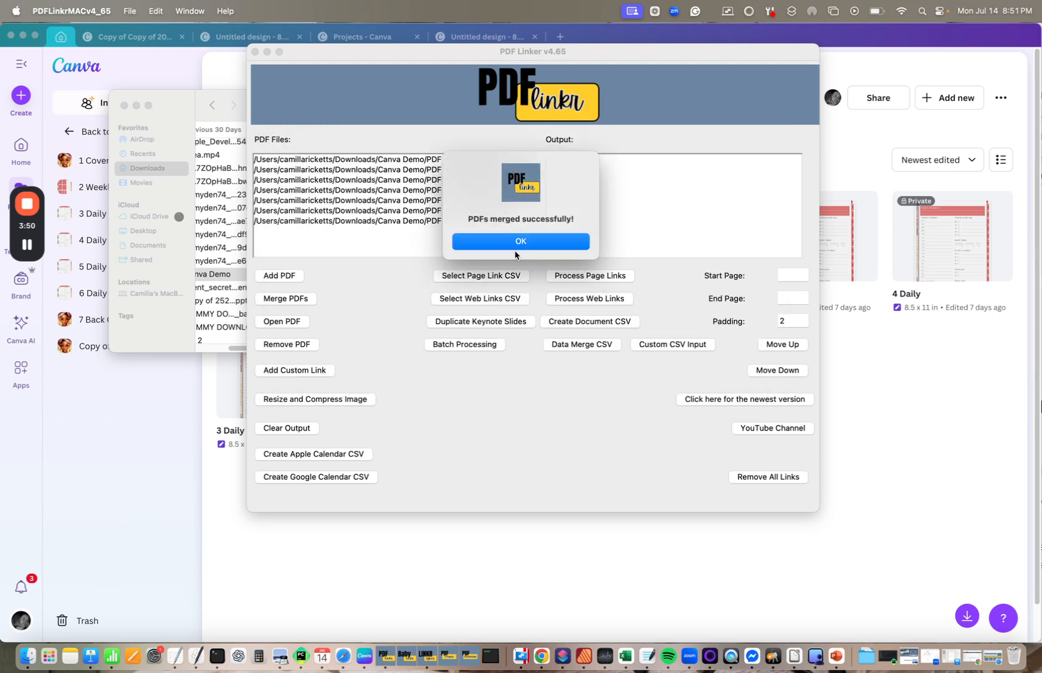
click(519, 243)
drag(351, 160, 346, 240)
click(291, 346)
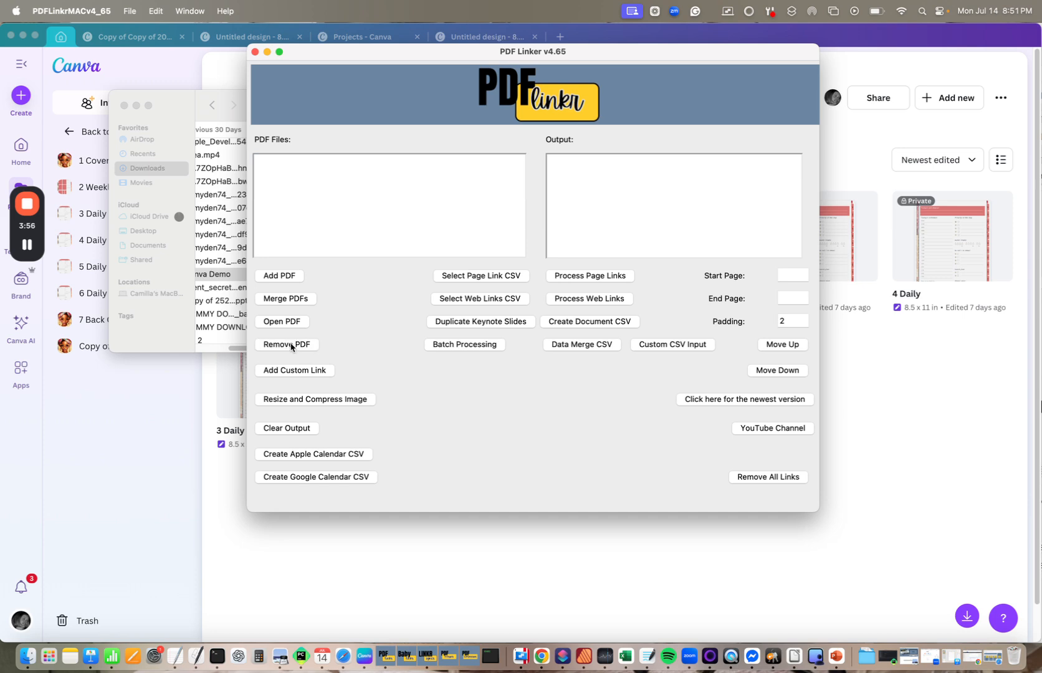
Open 1.pdf from the Linking folder in Preview, examine the cover, monthly and first weekly pages, and close it
click(234, 114)
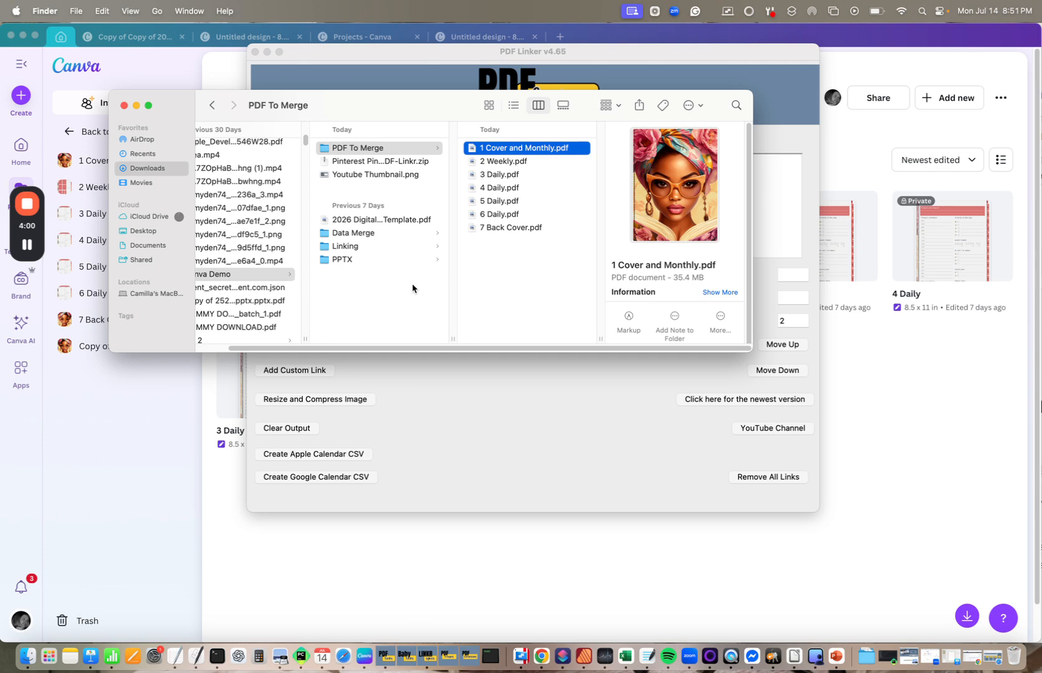
click(390, 246)
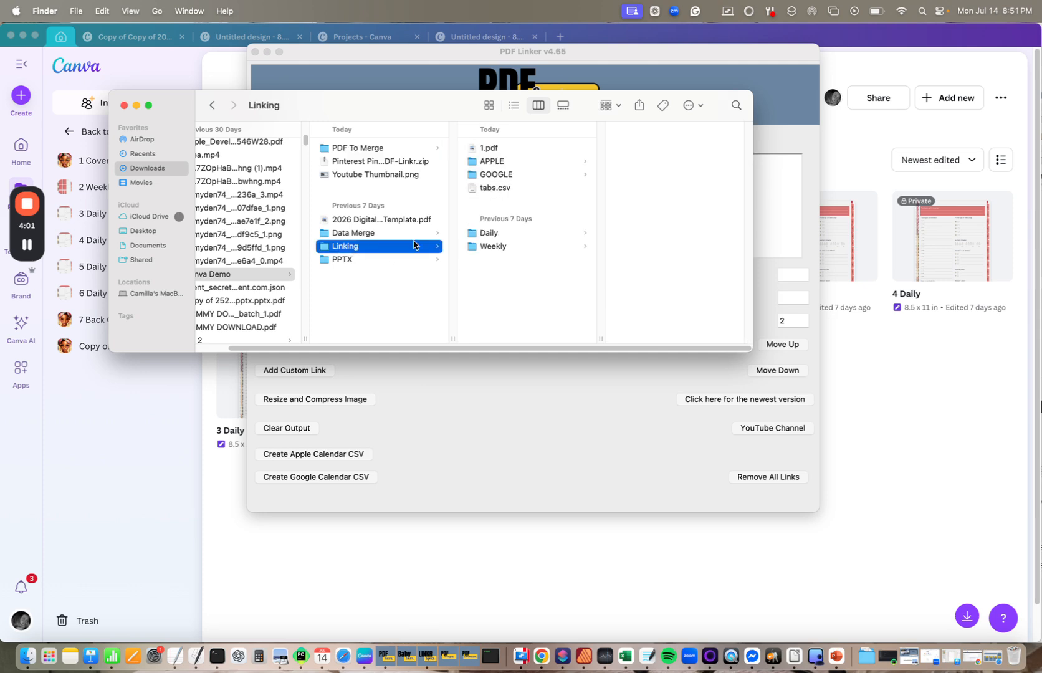
click(515, 148)
double_click(515, 147)
scroll(456, 254, down, 10)
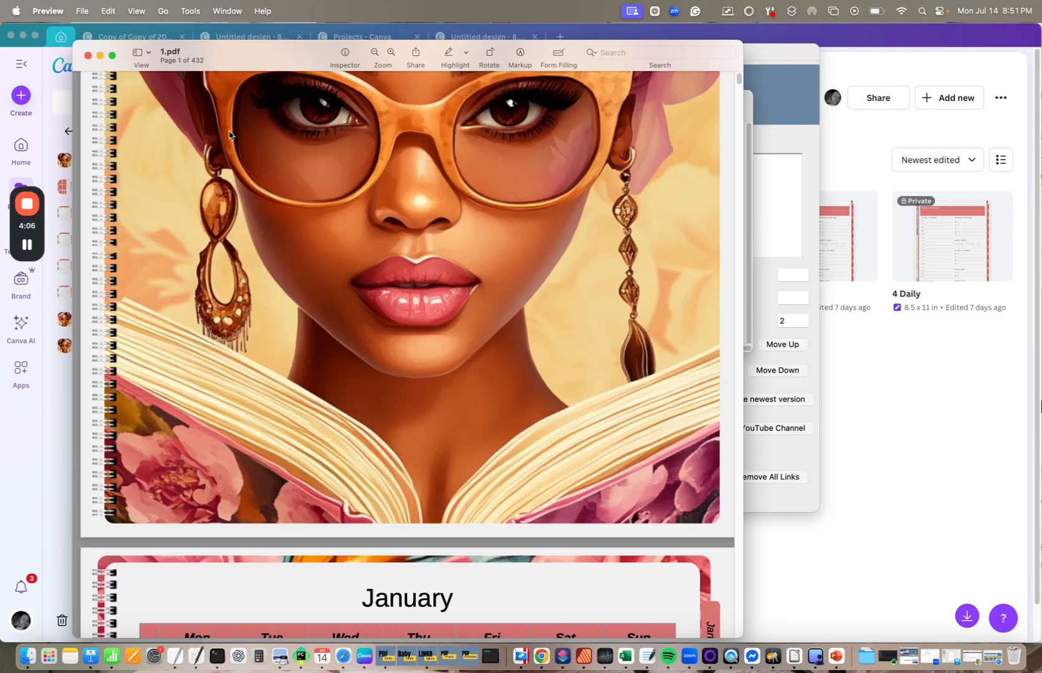
scroll(230, 136, down, 5)
scroll(560, 177, down, 4)
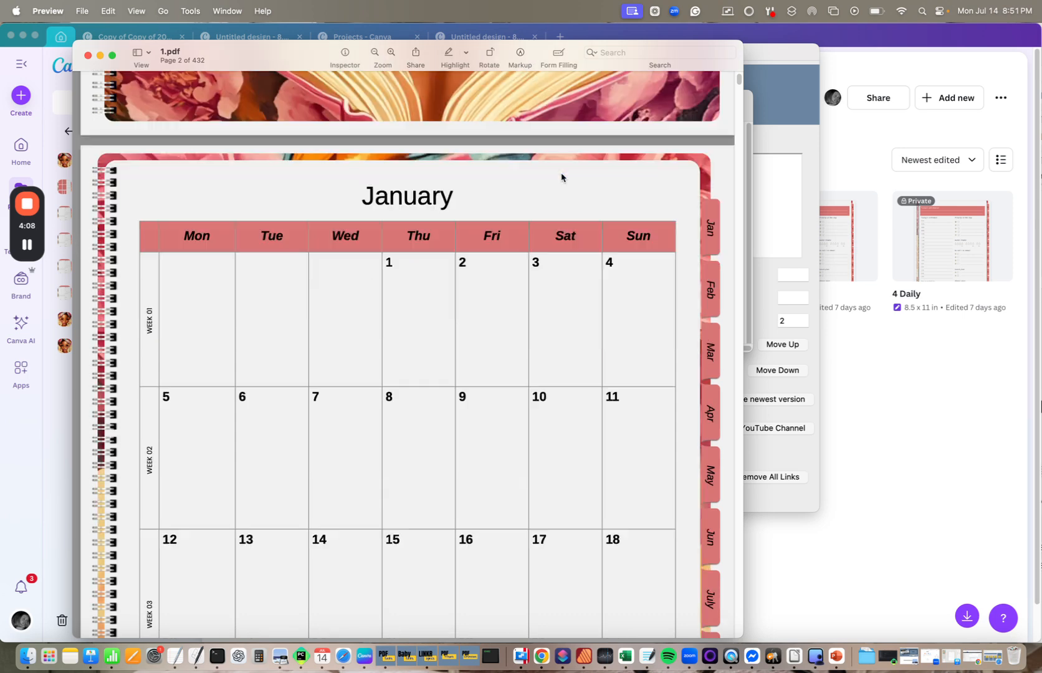
mouse_move(738, 80)
mouse_down()
mouse_move(740, 149)
mouse_move(740, 92)
mouse_up()
scroll(631, 163, up, 5)
scroll(611, 185, down, 3)
scroll(593, 193, down, 15)
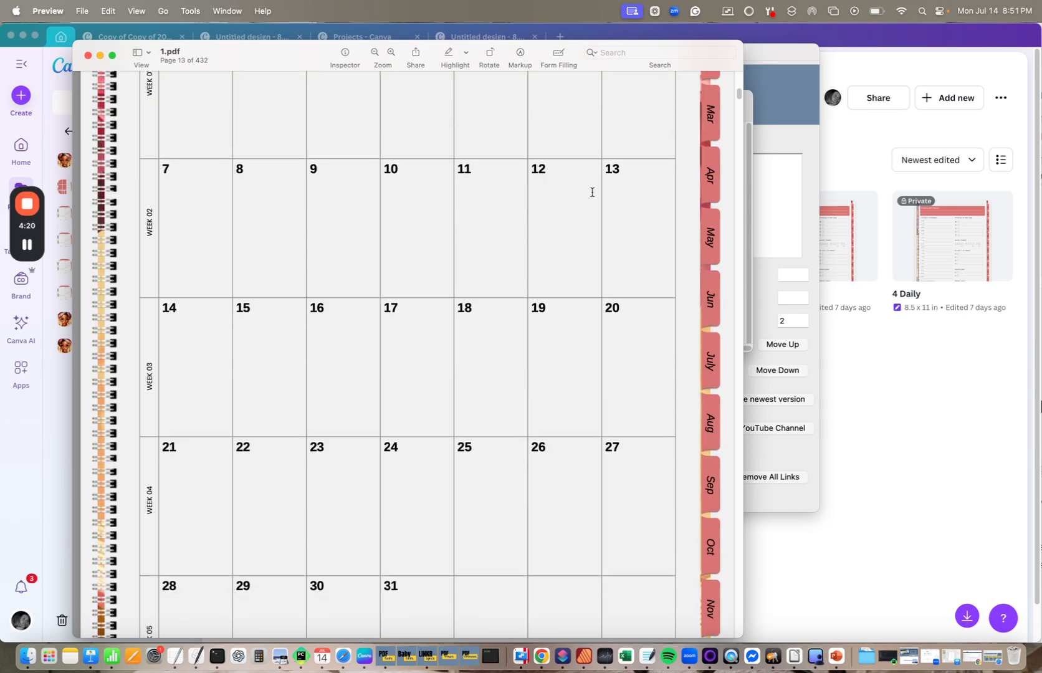
scroll(593, 192, down, 3)
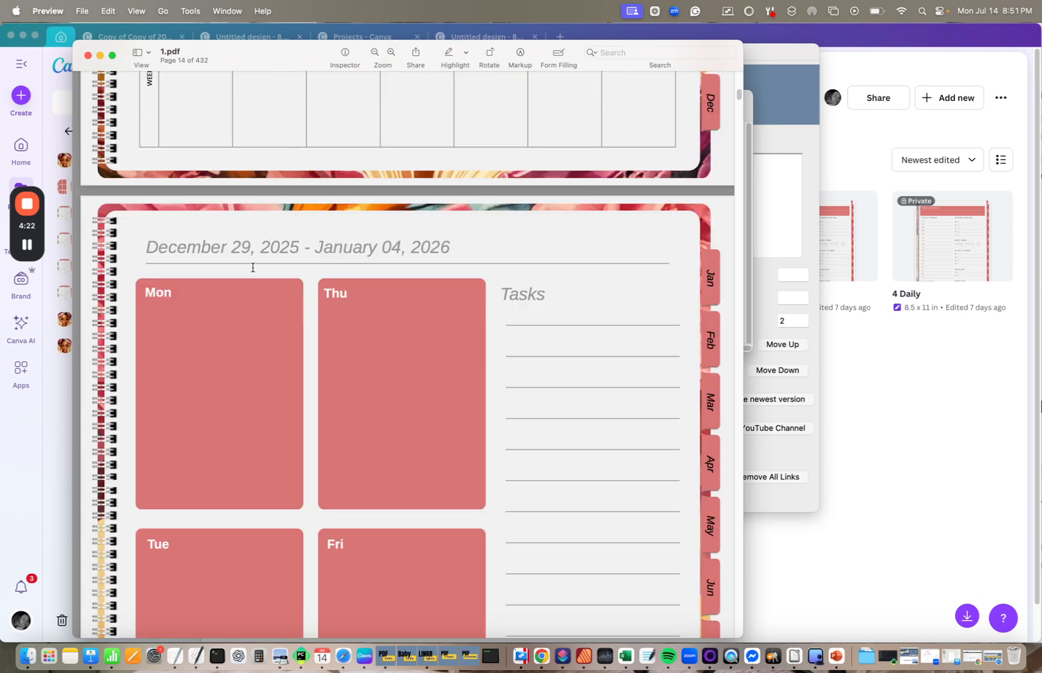
click(87, 56)
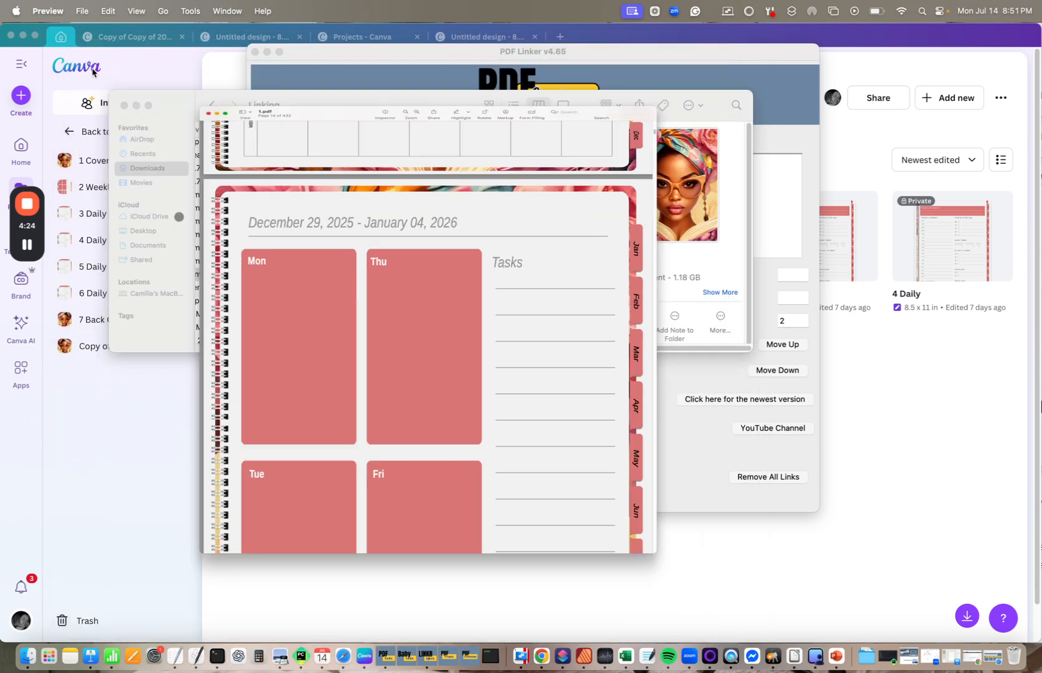
Return to PDF Linker, add 1.pdf from the Linking folder and open it in the PDF viewer
click(409, 389)
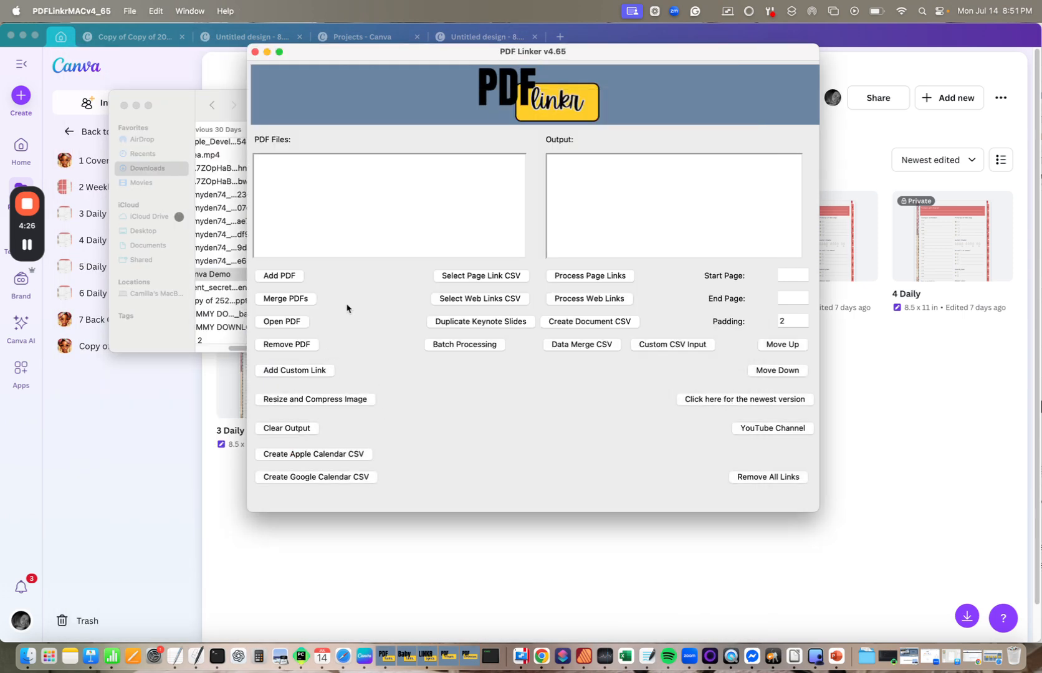
click(285, 275)
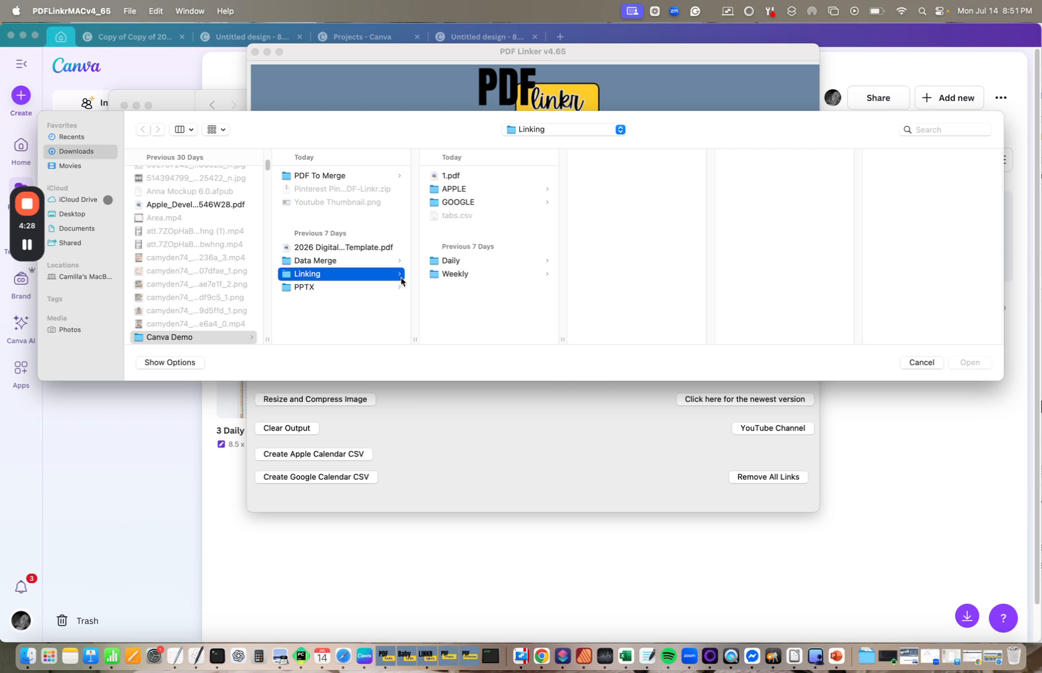
double_click(448, 175)
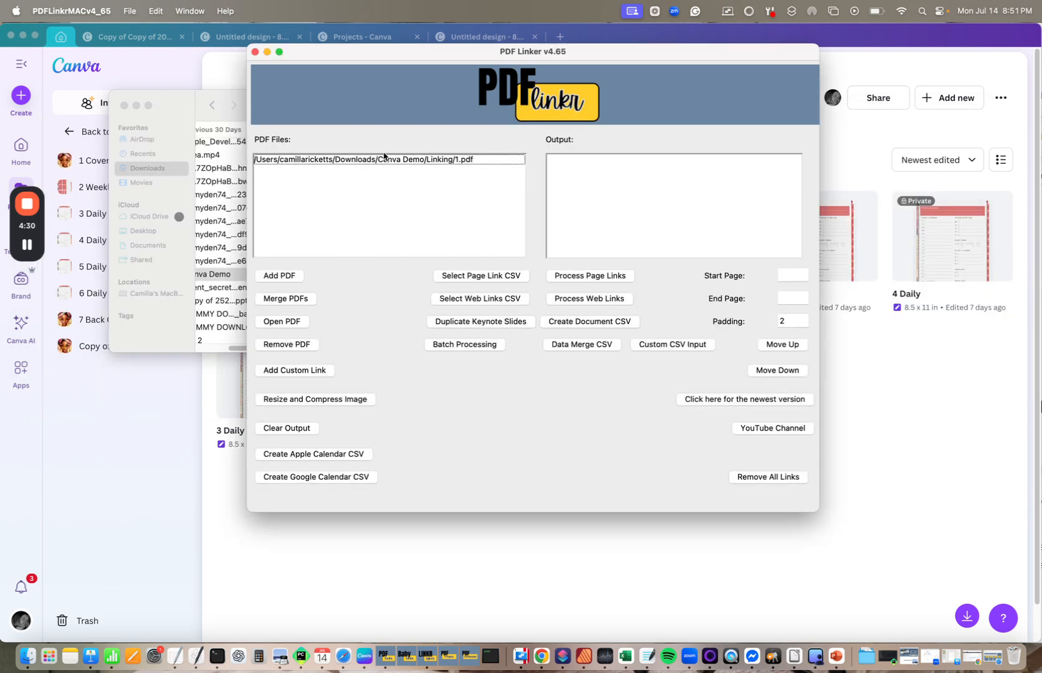
click(425, 175)
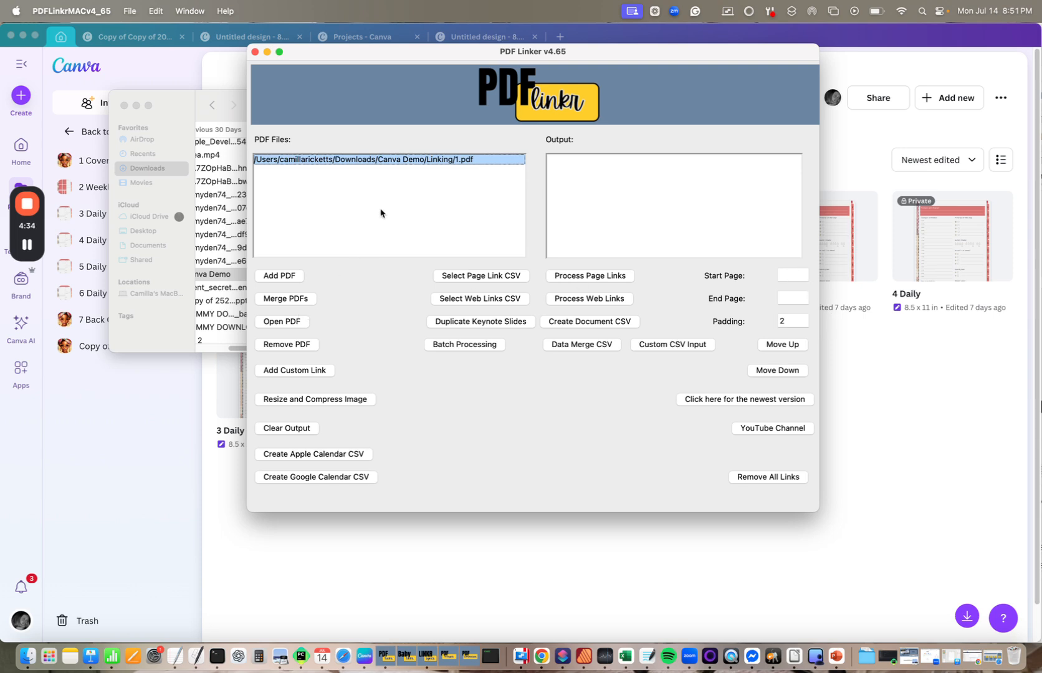
click(285, 323)
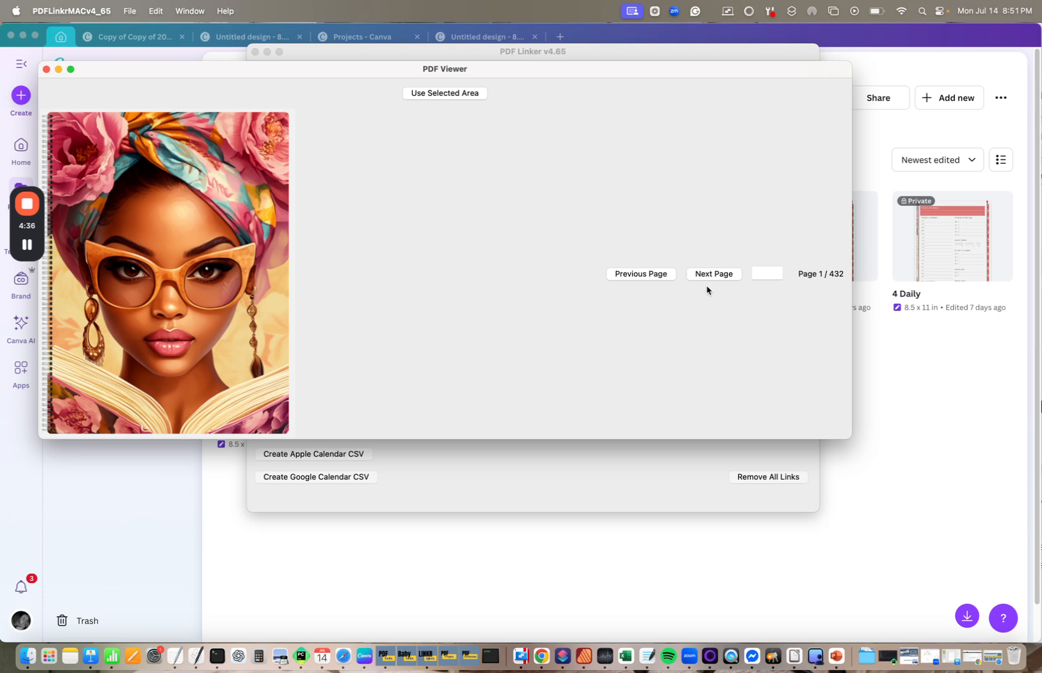
On page 2 of 1.pdf, set the strip of month tabs beside the January calendar as the link area and close the viewer
click(723, 274)
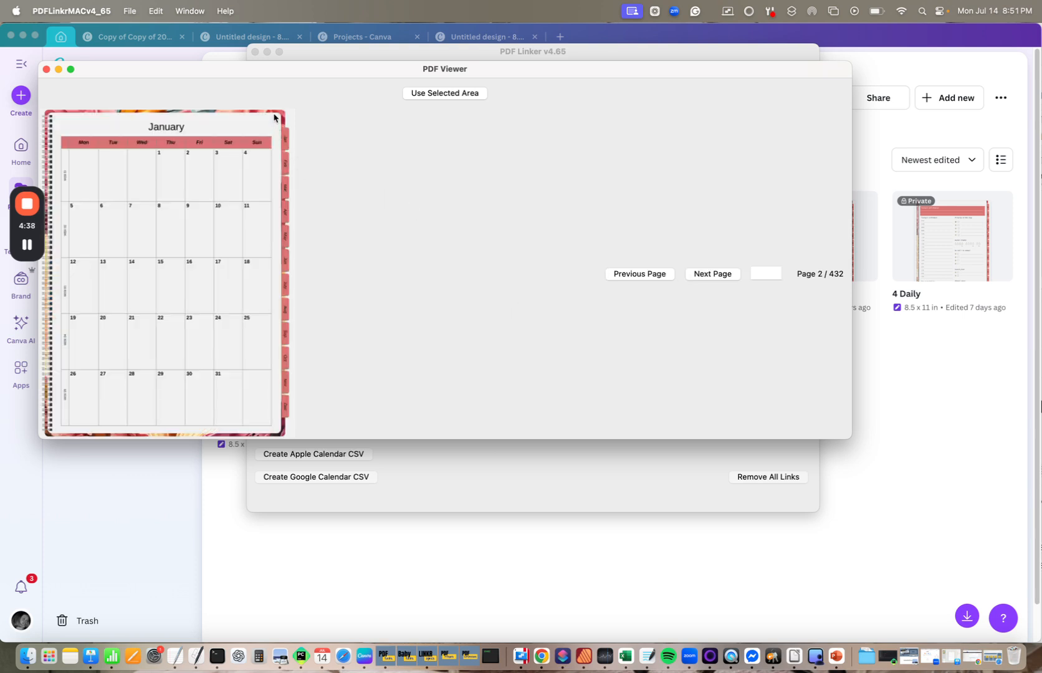
drag(277, 130, 291, 430)
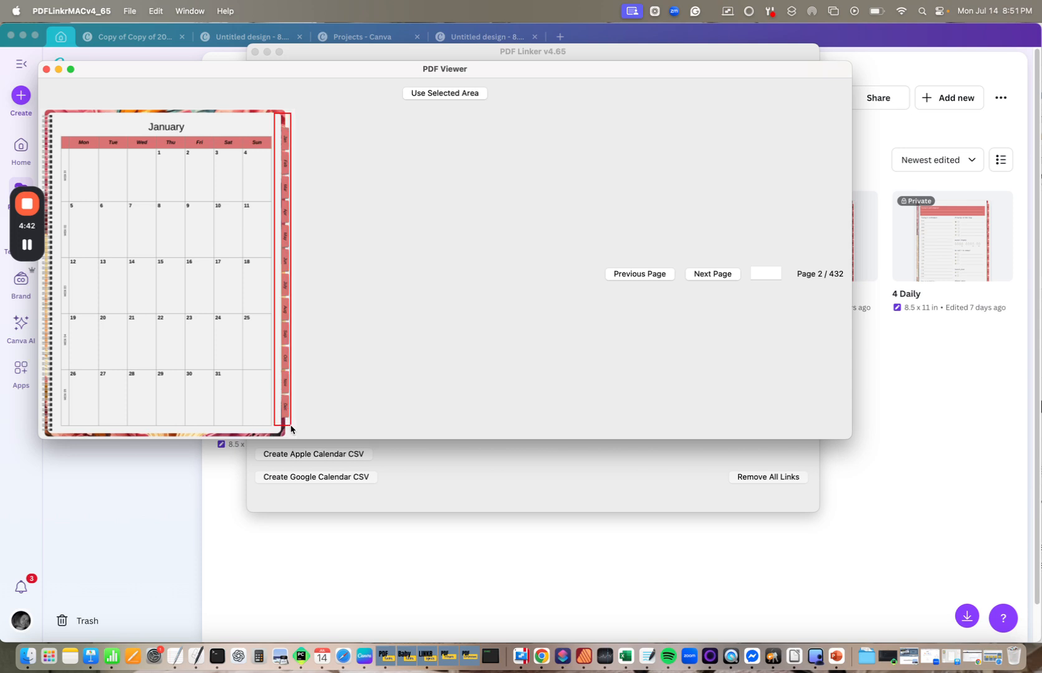
click(462, 93)
click(46, 70)
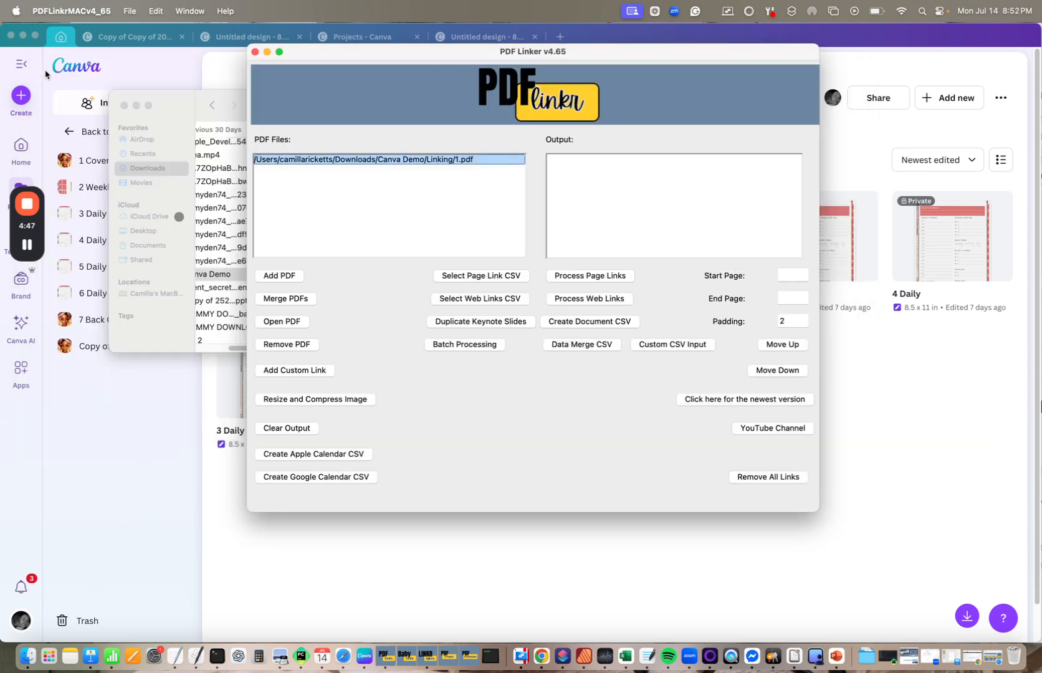
Set the start page to 1 and end page to 433, and load tabs.csv from the Linking folder as the page link CSV
click(803, 275)
text(1)
click(796, 300)
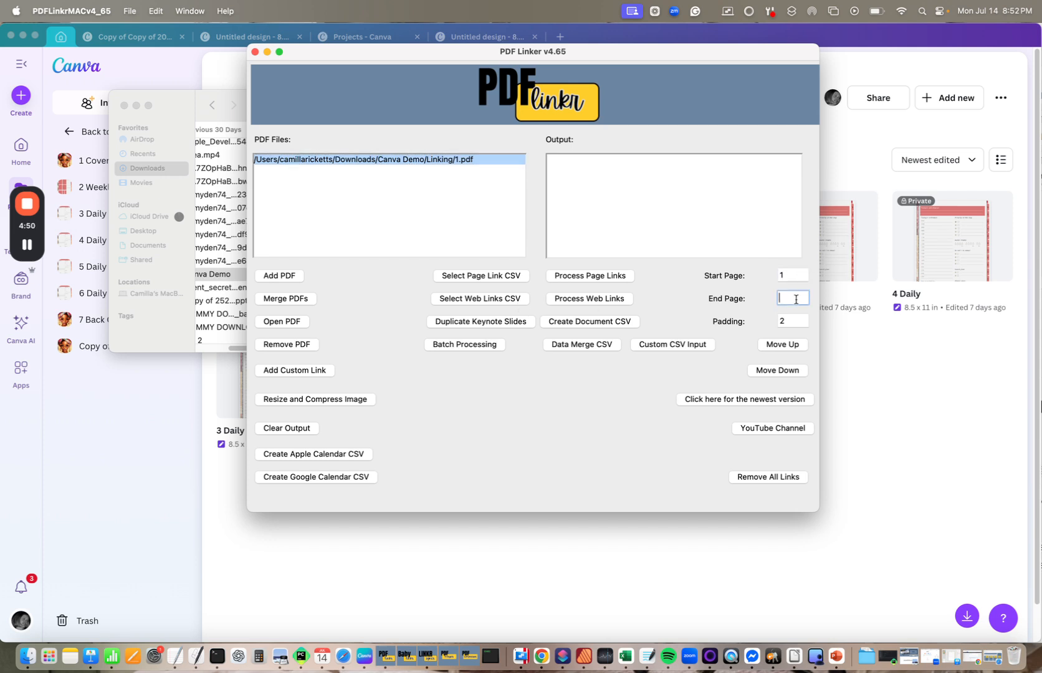
text(433)
click(480, 275)
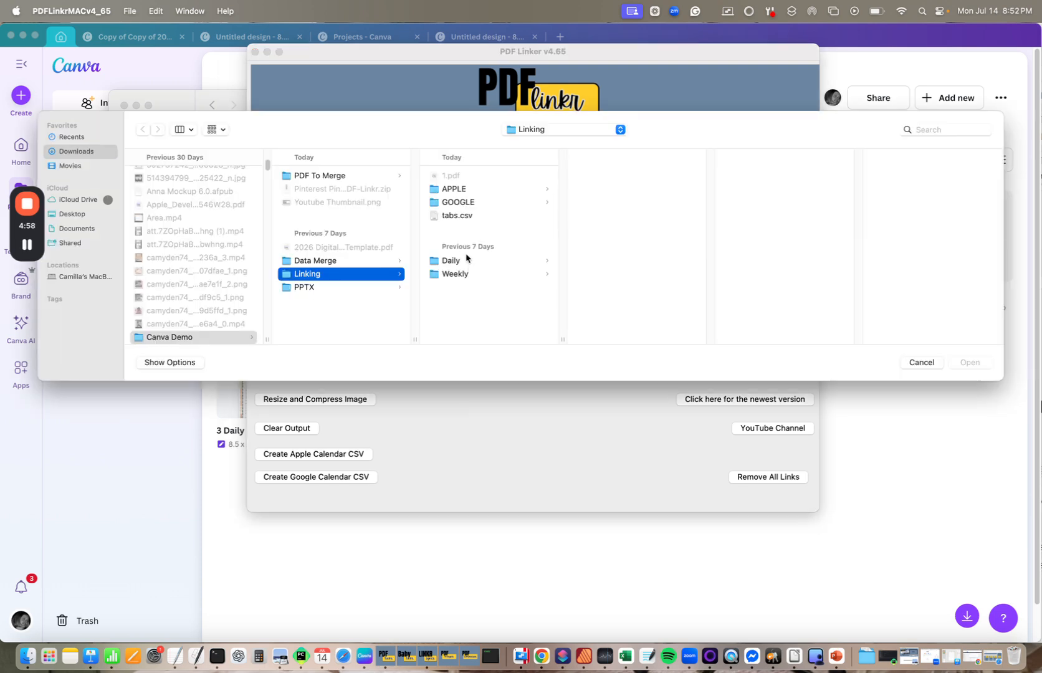
click(457, 216)
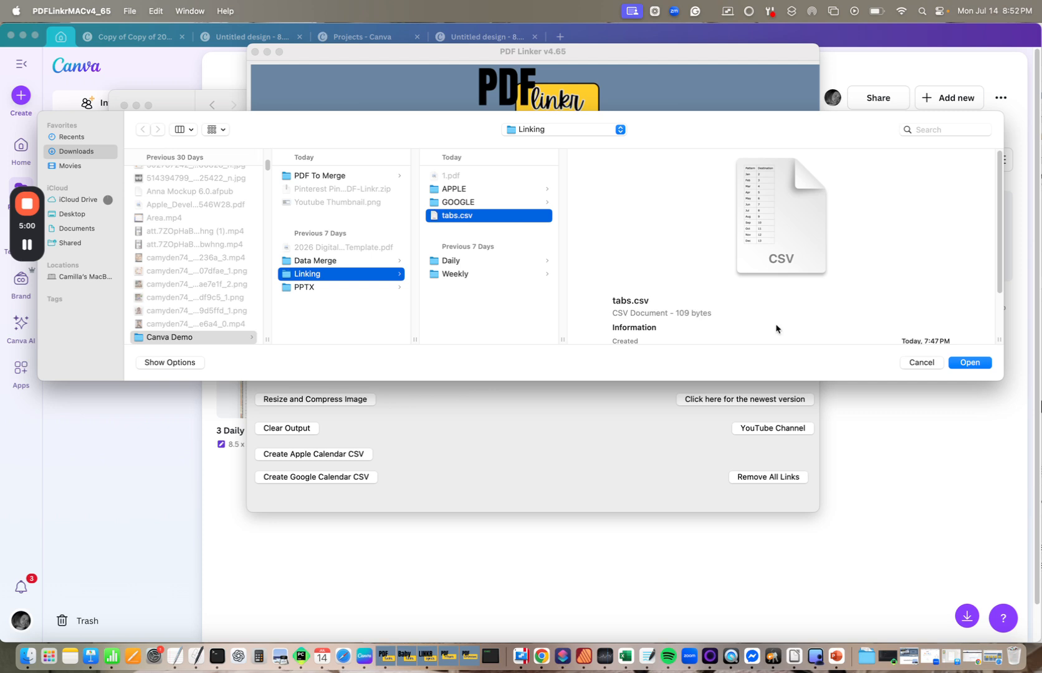
click(961, 363)
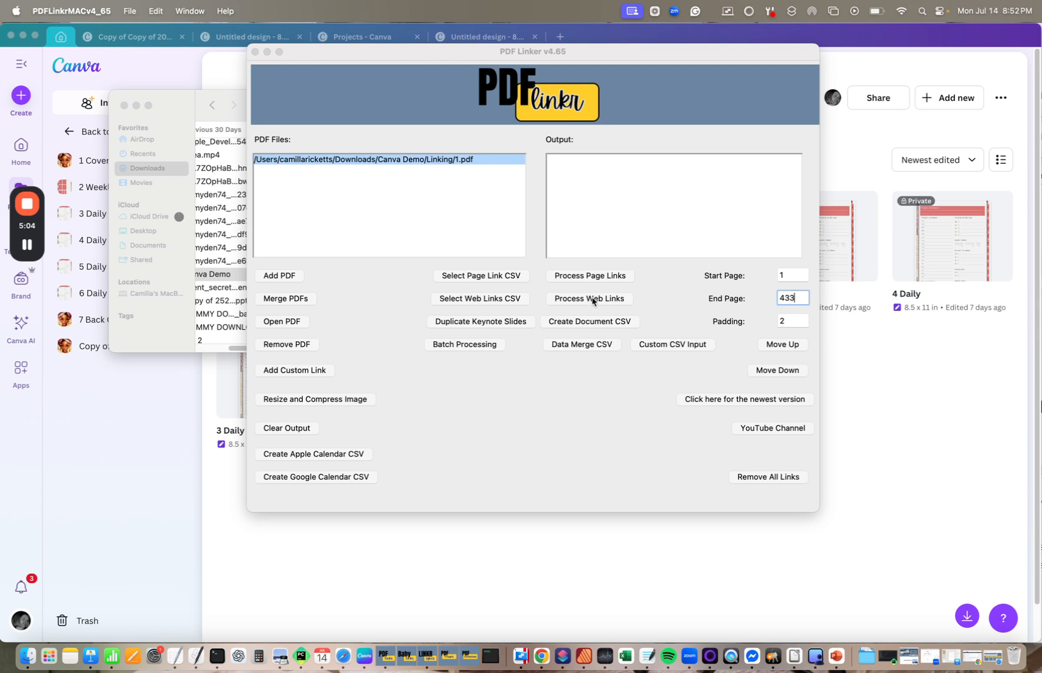
Process the page links for 1.pdf and dismiss the completion message
click(600, 279)
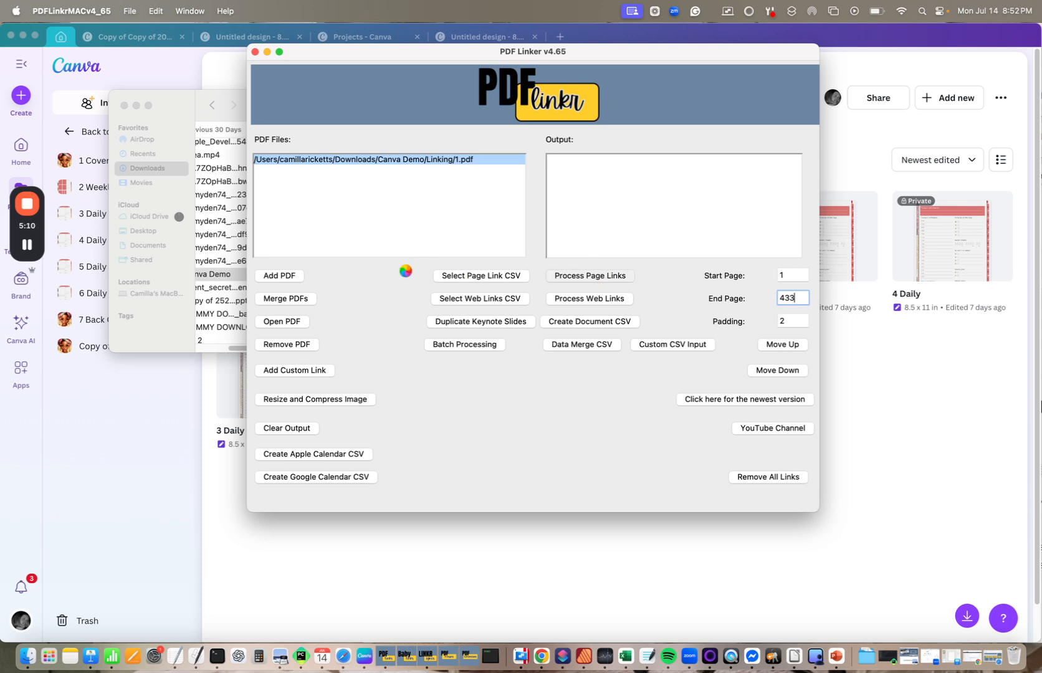
click(27, 246)
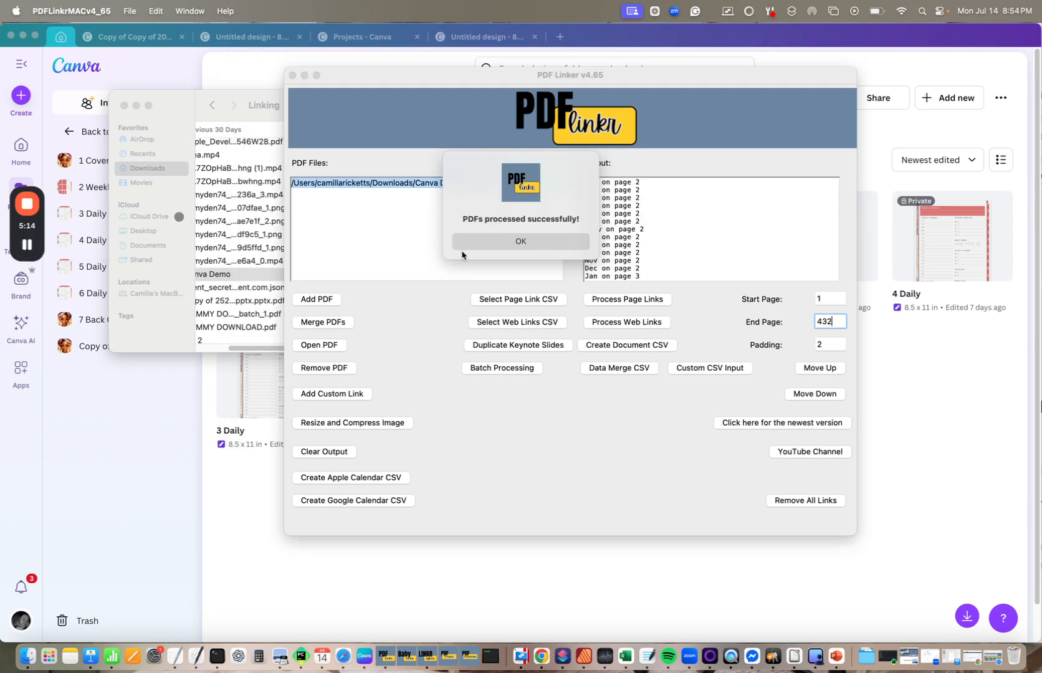
click(508, 246)
Open Batch Processing, add 1_updated.pdf from the Linking folder, and open it in the PDF viewer
click(505, 368)
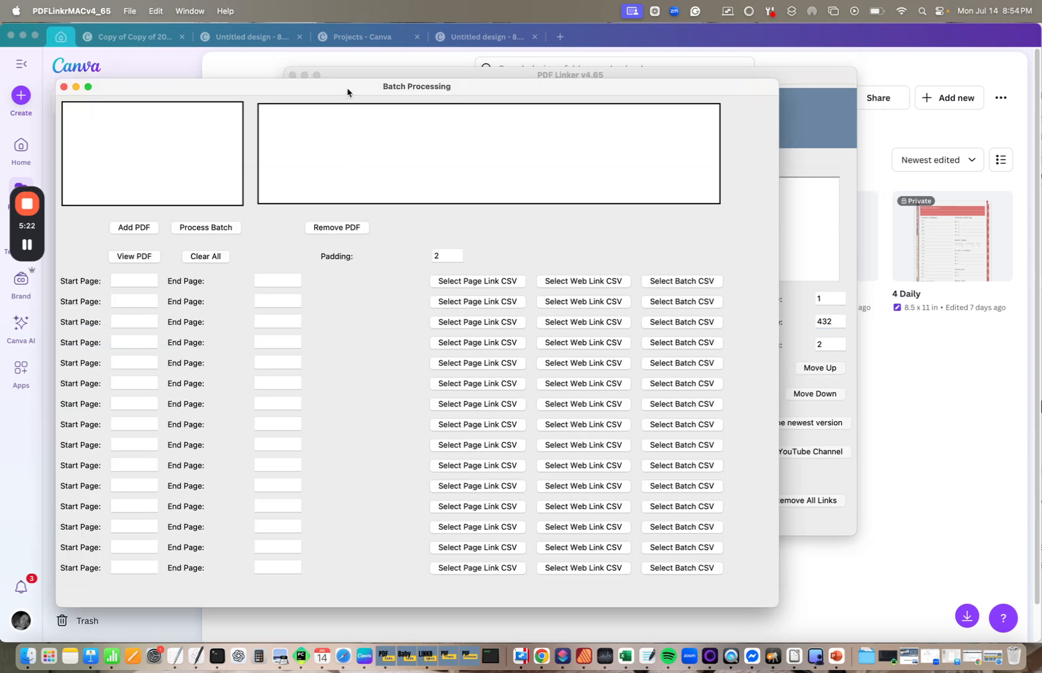
drag(348, 92, 470, 85)
click(269, 225)
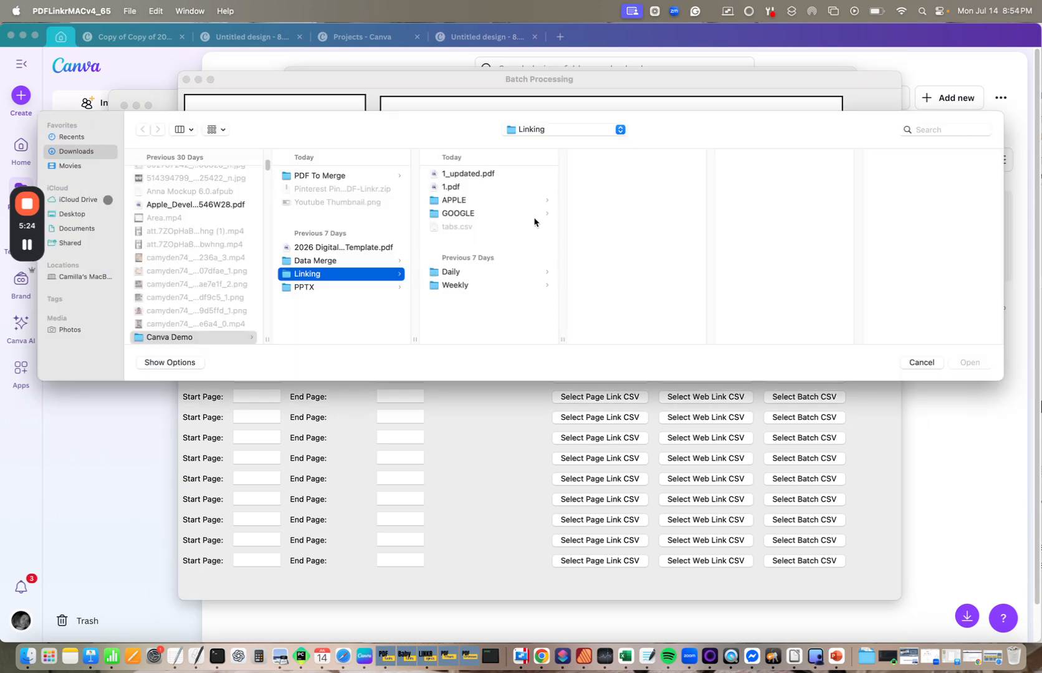
double_click(486, 173)
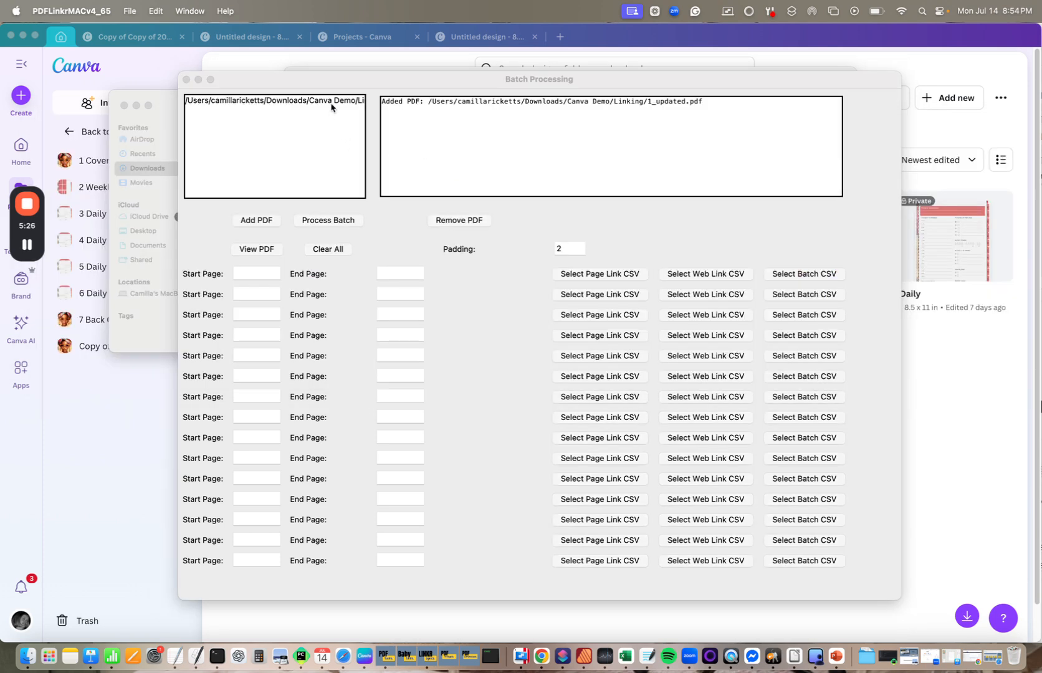
click(333, 102)
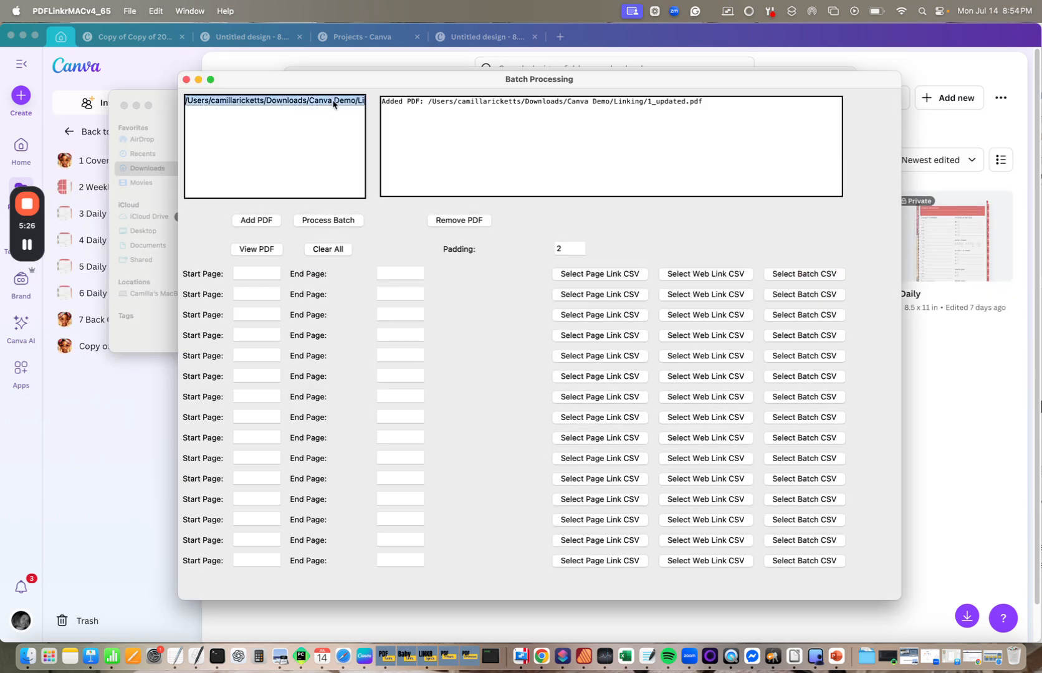
click(265, 250)
On page 2, set the narrow column of week labels beside the January calendar as the link area and close the viewer
drag(433, 115, 429, 110)
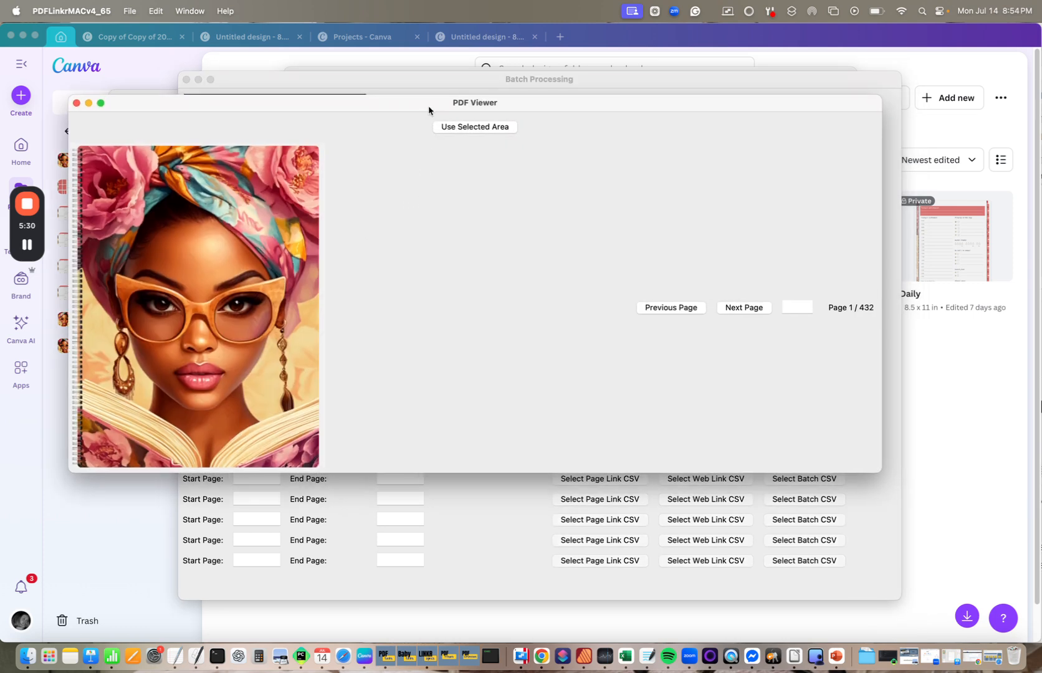
click(748, 308)
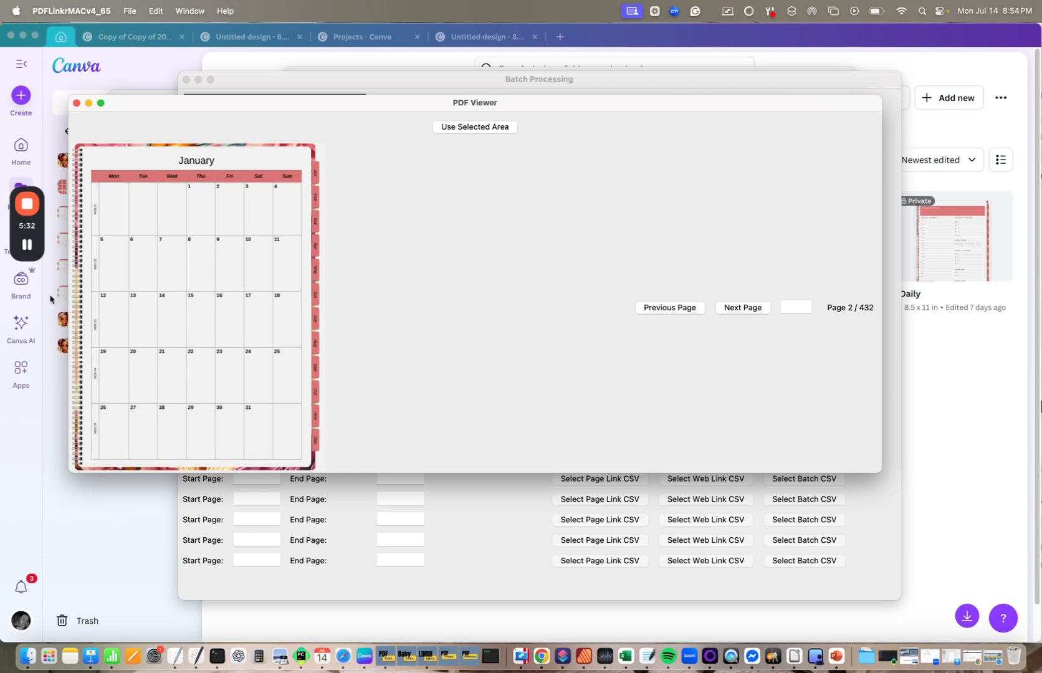
drag(85, 163, 100, 469)
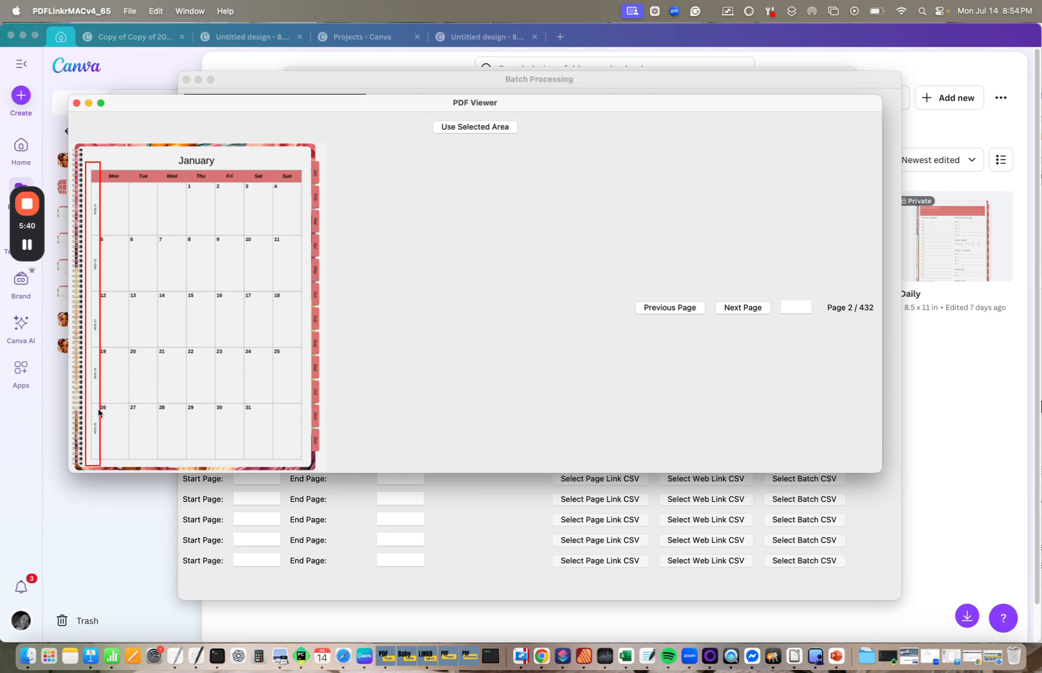
click(482, 133)
click(76, 103)
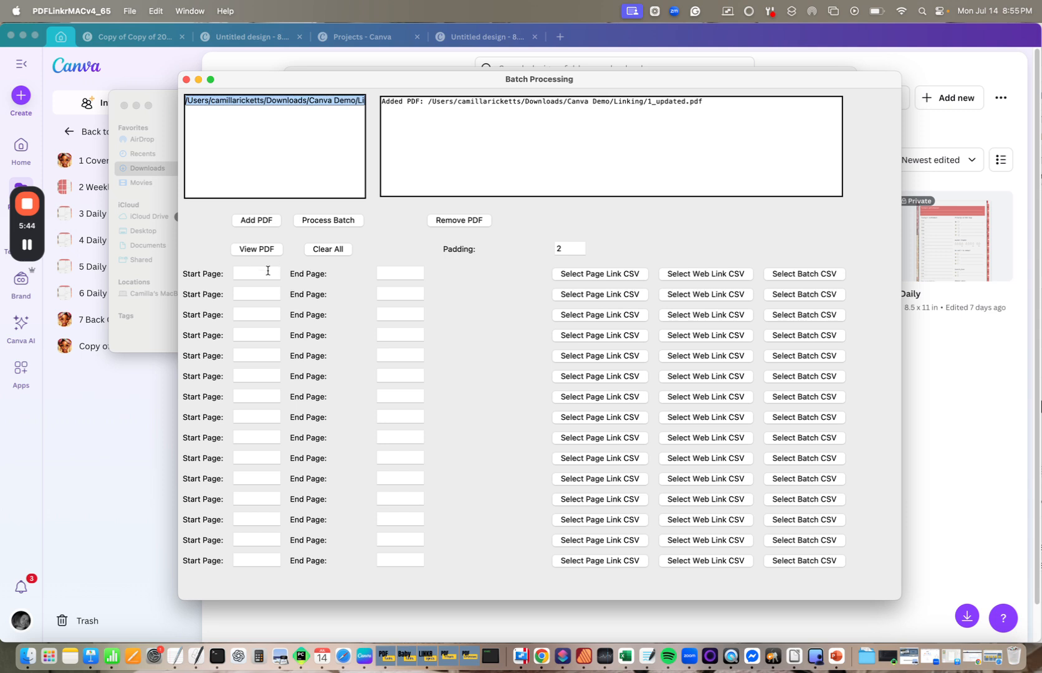
Set the first batch range to start at page 2 and end at page 14
click(266, 272)
text(2)
click(395, 275)
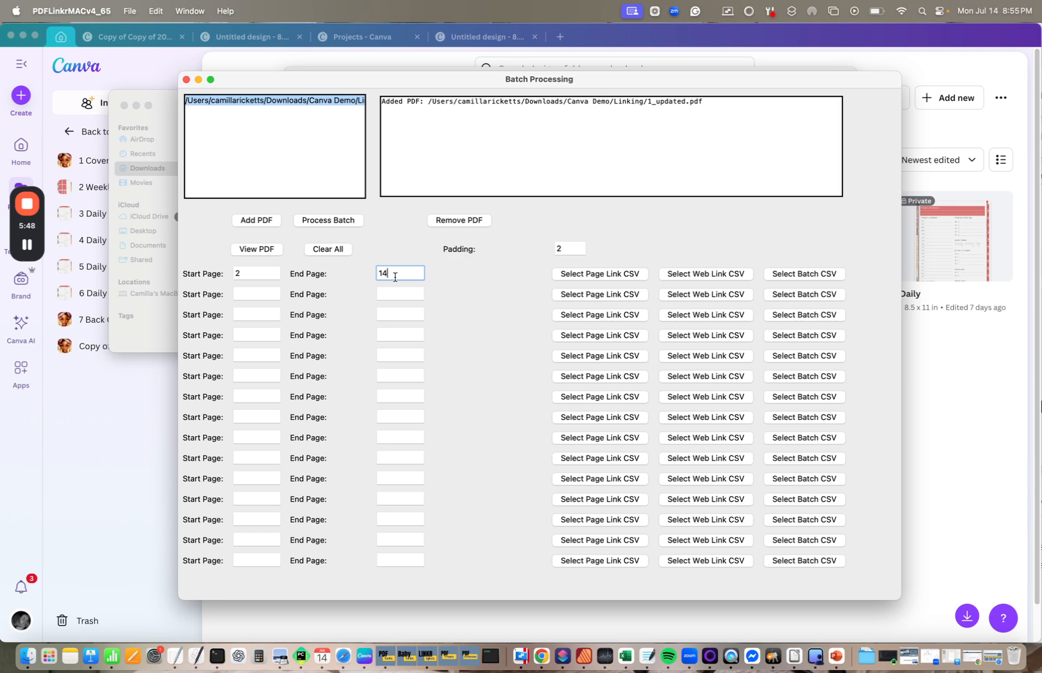
Load WeeklyData_2026-01.csv through WeeklyData_2026-12.csv from the Weekly folder as the first range's batch CSVs and process the batch
click(781, 274)
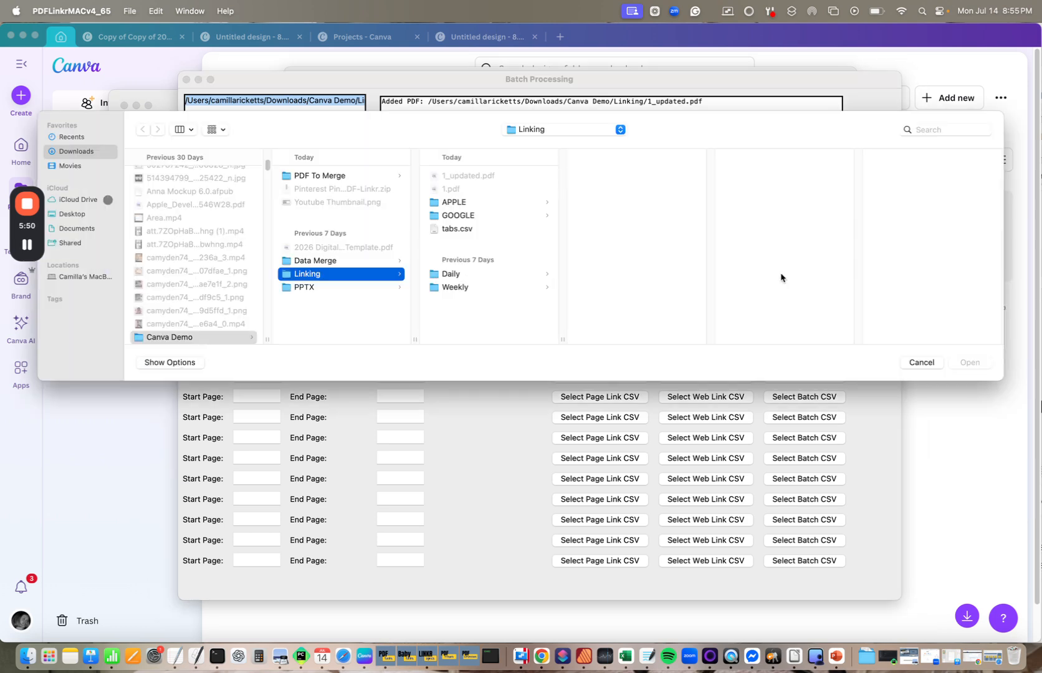
click(467, 288)
click(649, 189)
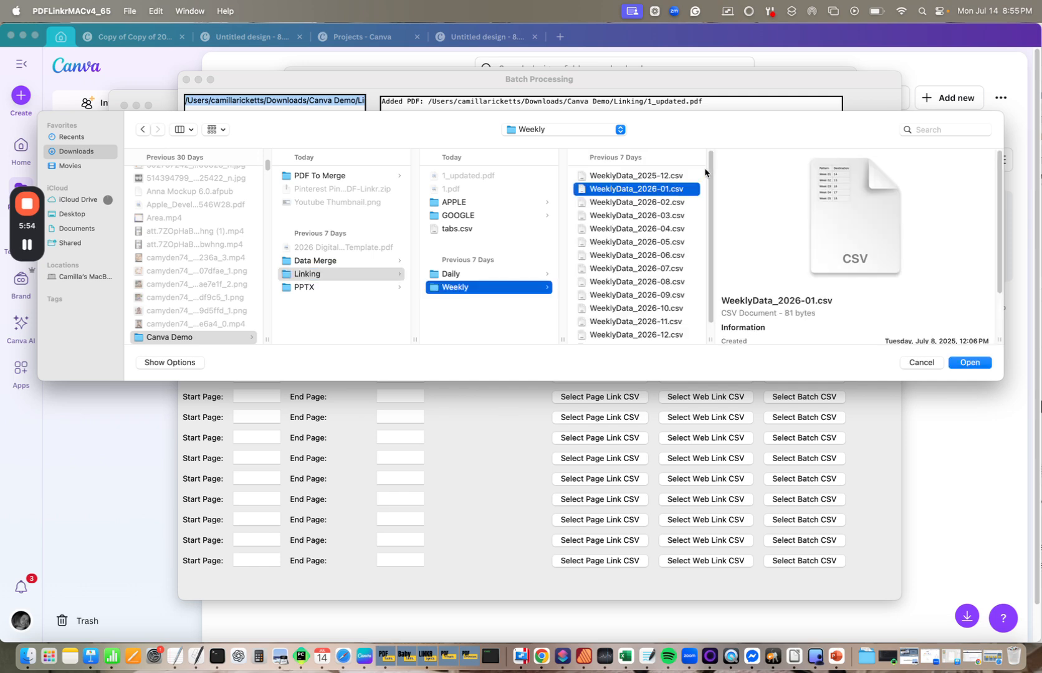
scroll(699, 284, down, 2)
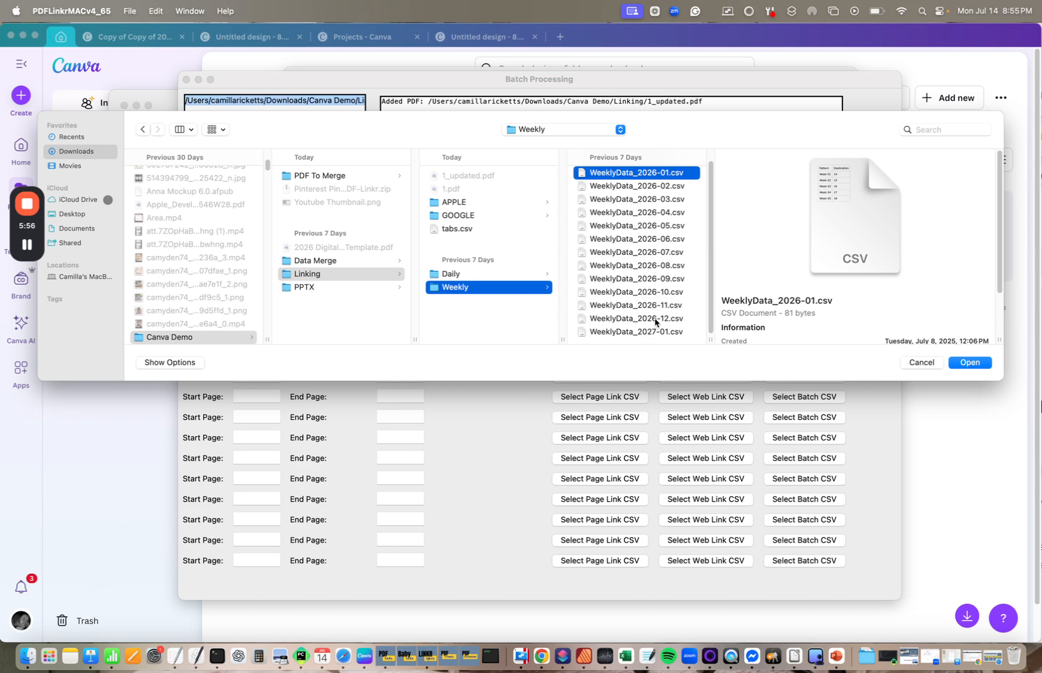
shift+click(654, 319)
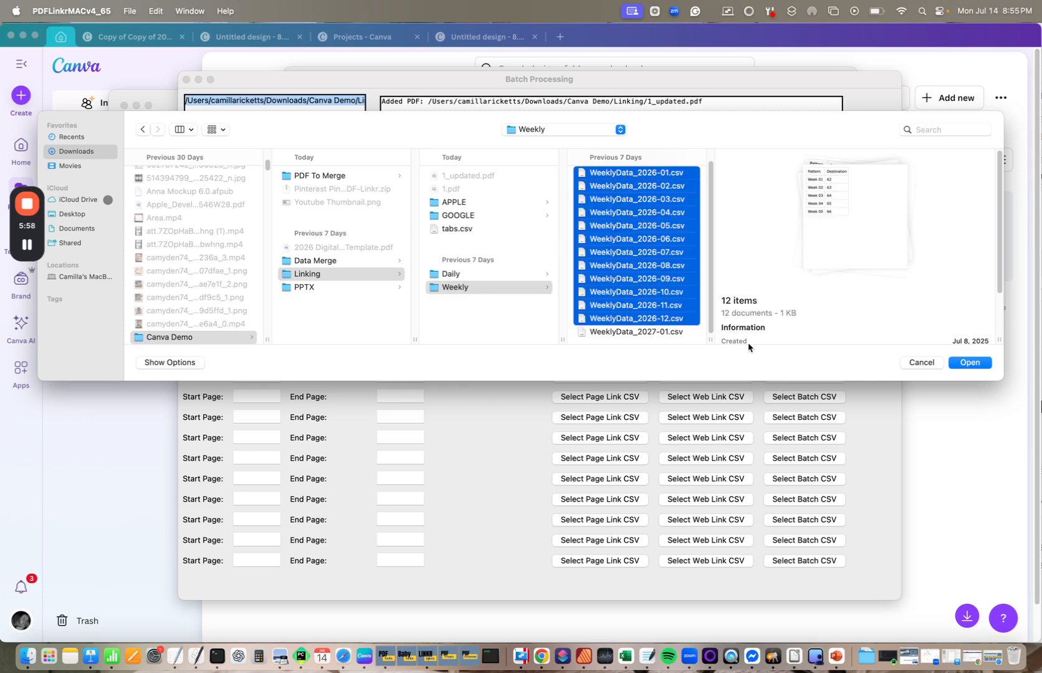
click(977, 363)
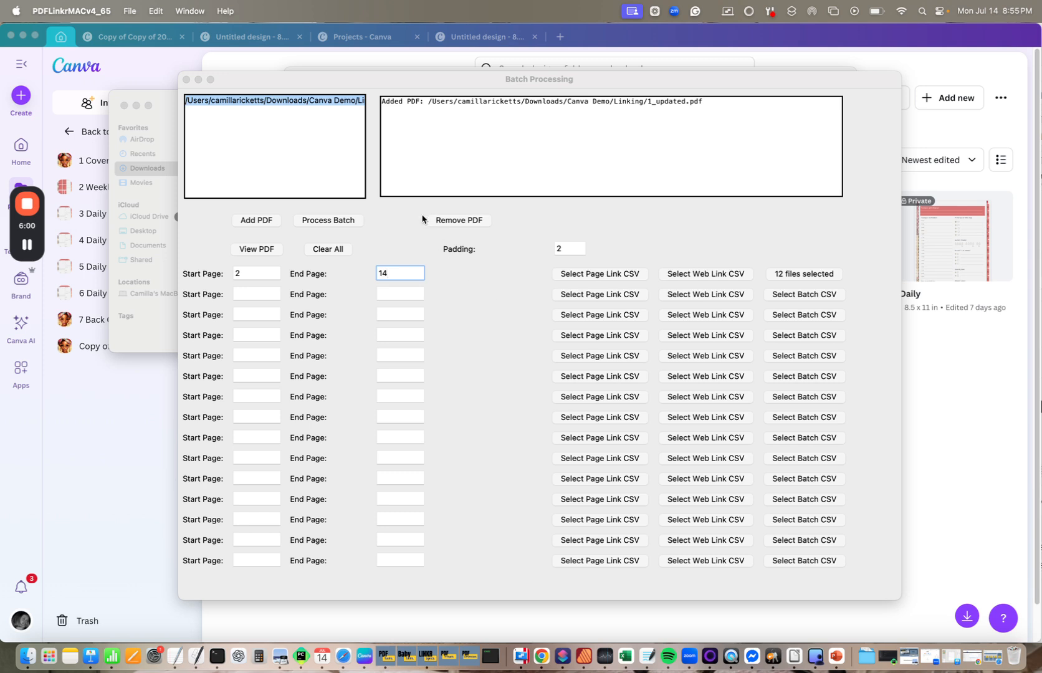
click(323, 222)
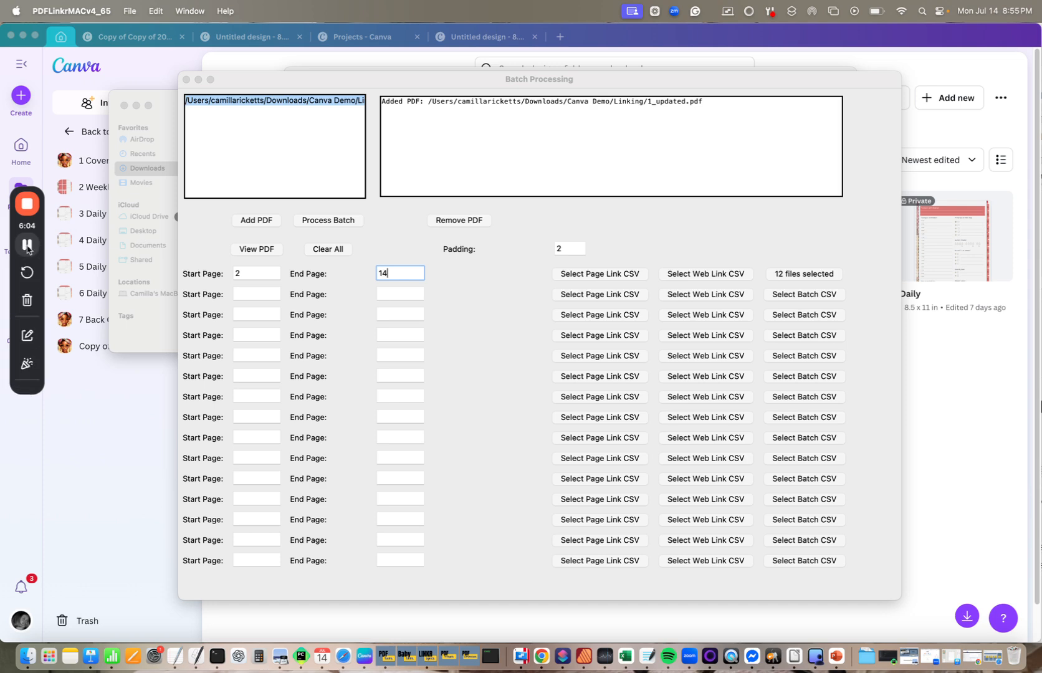
click(533, 249)
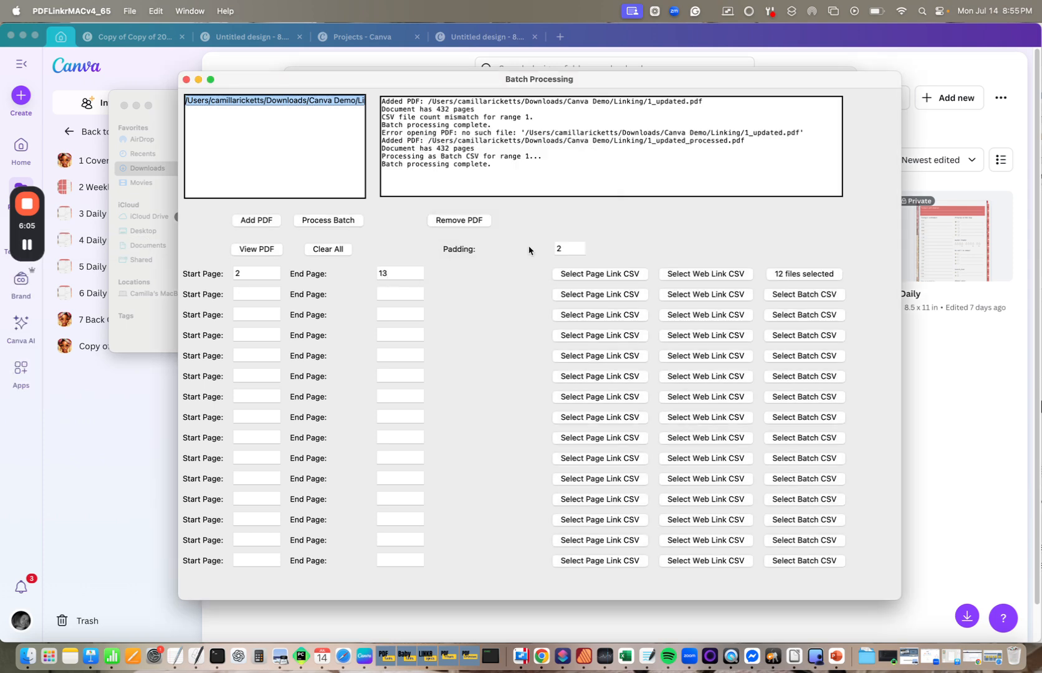
Replace the listed PDF with 1_updated_processed_processed.pdf from the Linking folder and open it in the PDF viewer
click(462, 222)
click(237, 222)
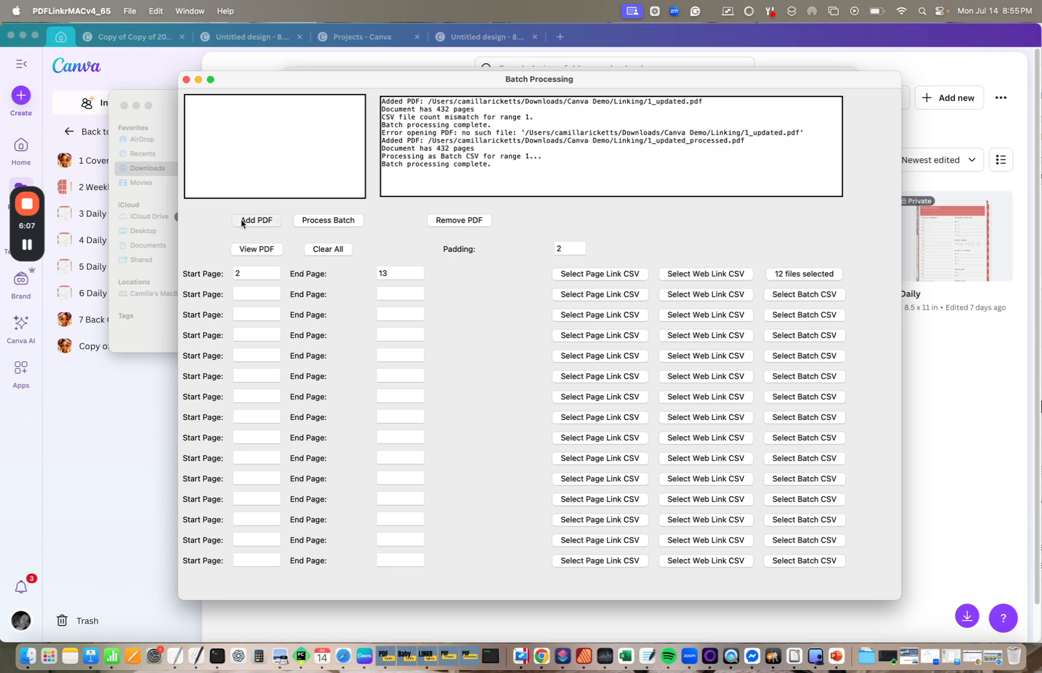
double_click(511, 177)
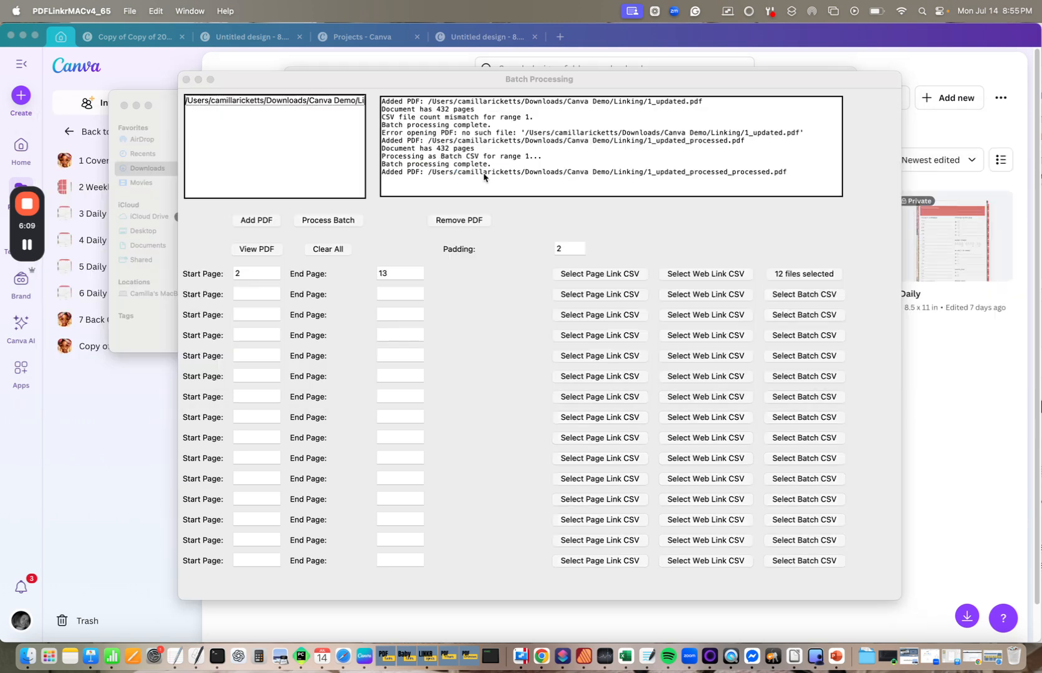
click(339, 106)
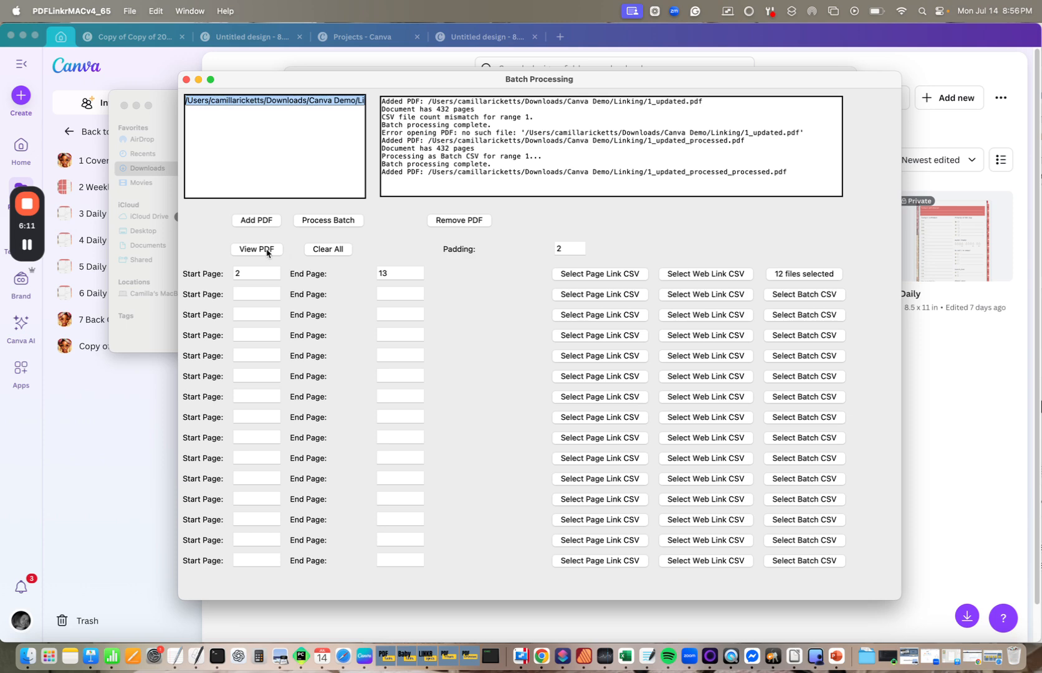
click(268, 252)
On page 2, set the January calendar's grid of day cells as the link area and close the viewer
click(789, 328)
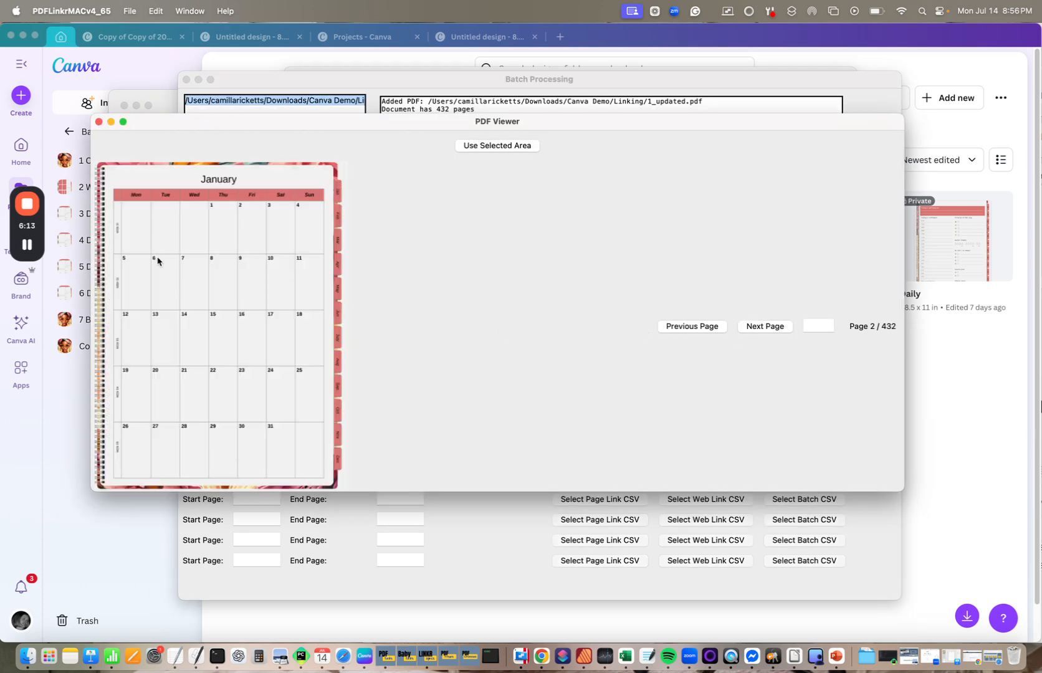
drag(120, 198, 329, 484)
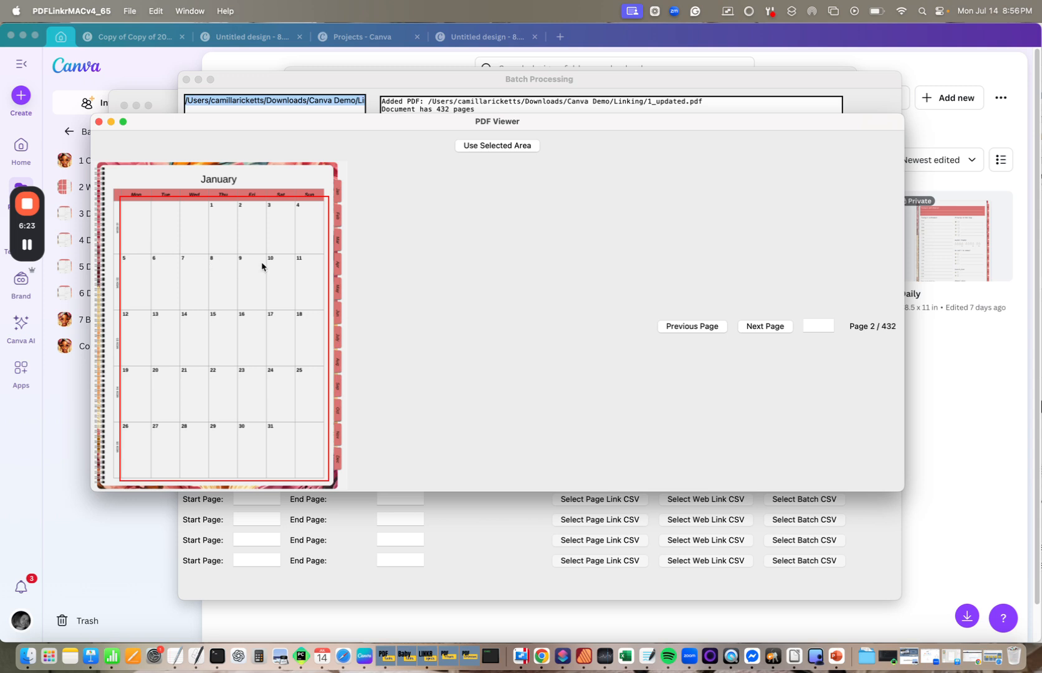
click(505, 145)
click(99, 123)
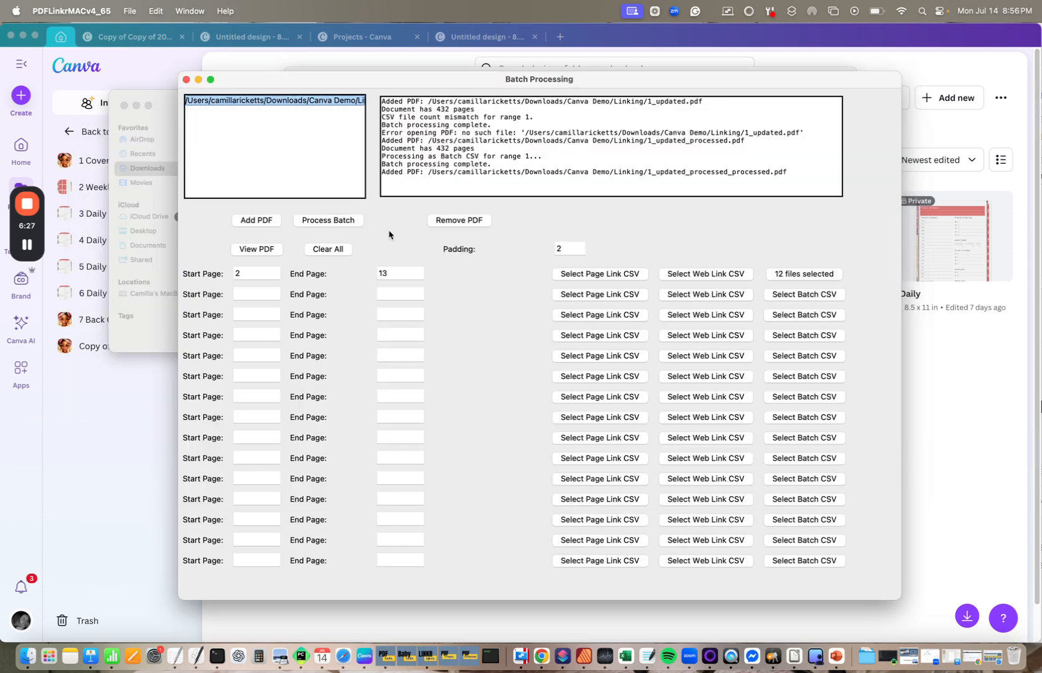
Replace the first range's batch CSVs with DailyData_2026-01.csv through DailyData_2026-12.csv from the Daily folder and process the batch
click(796, 278)
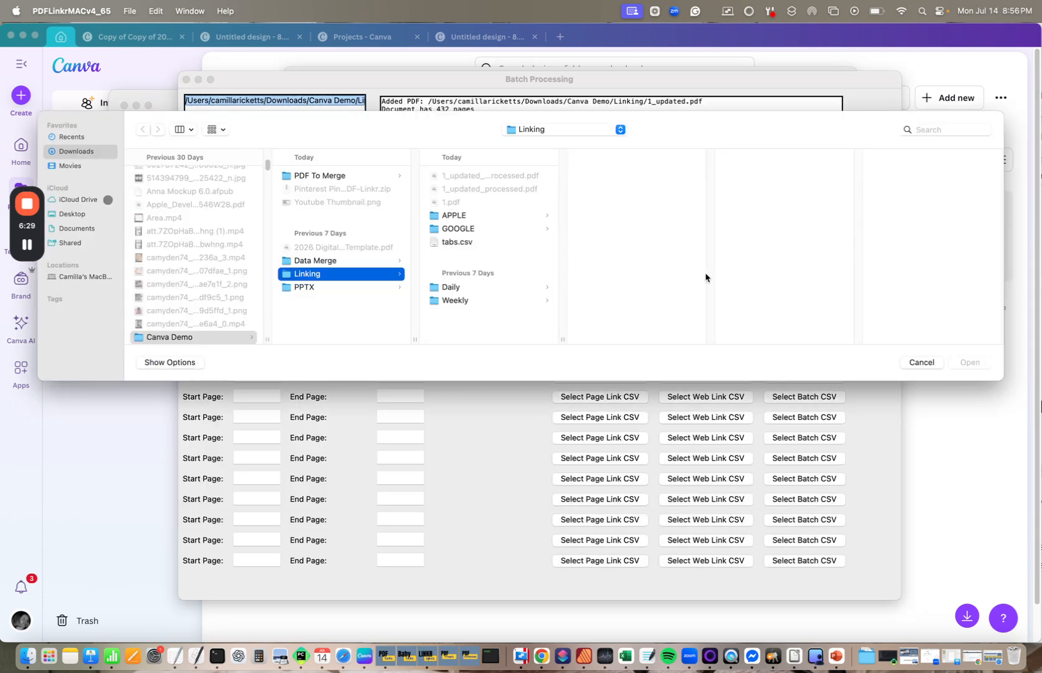
click(453, 287)
click(648, 177)
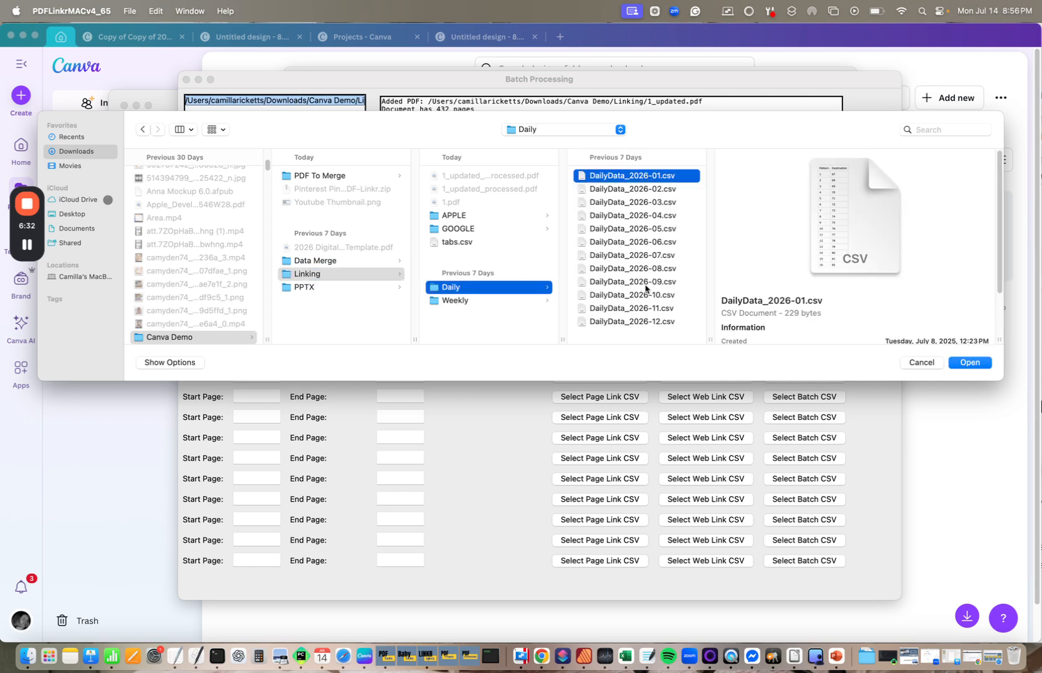
shift+click(647, 321)
click(968, 363)
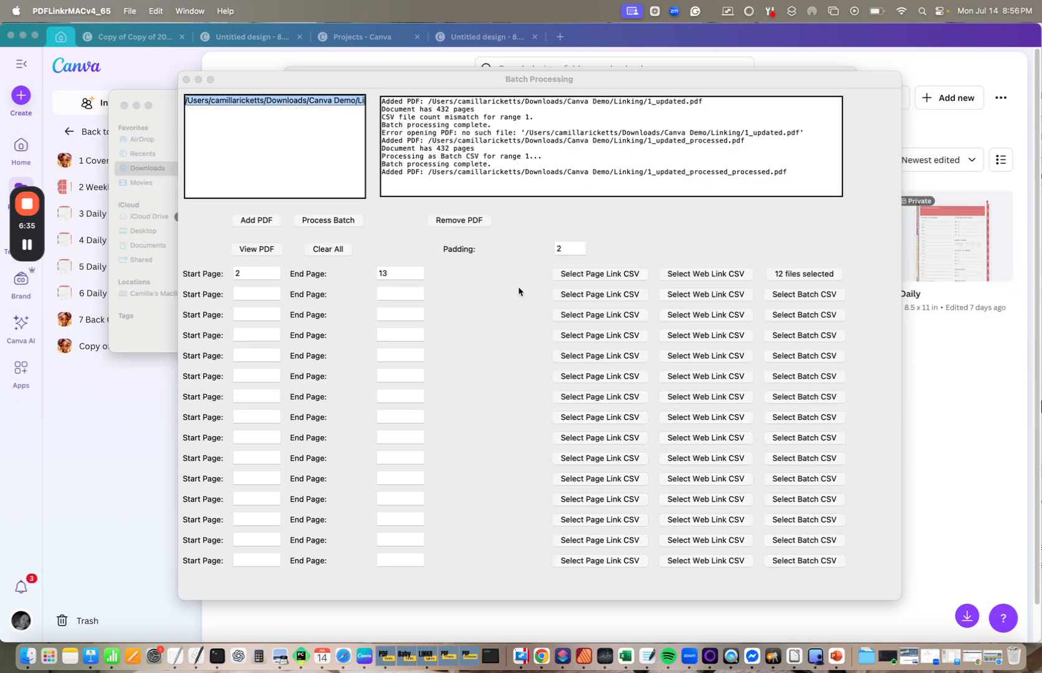
click(343, 221)
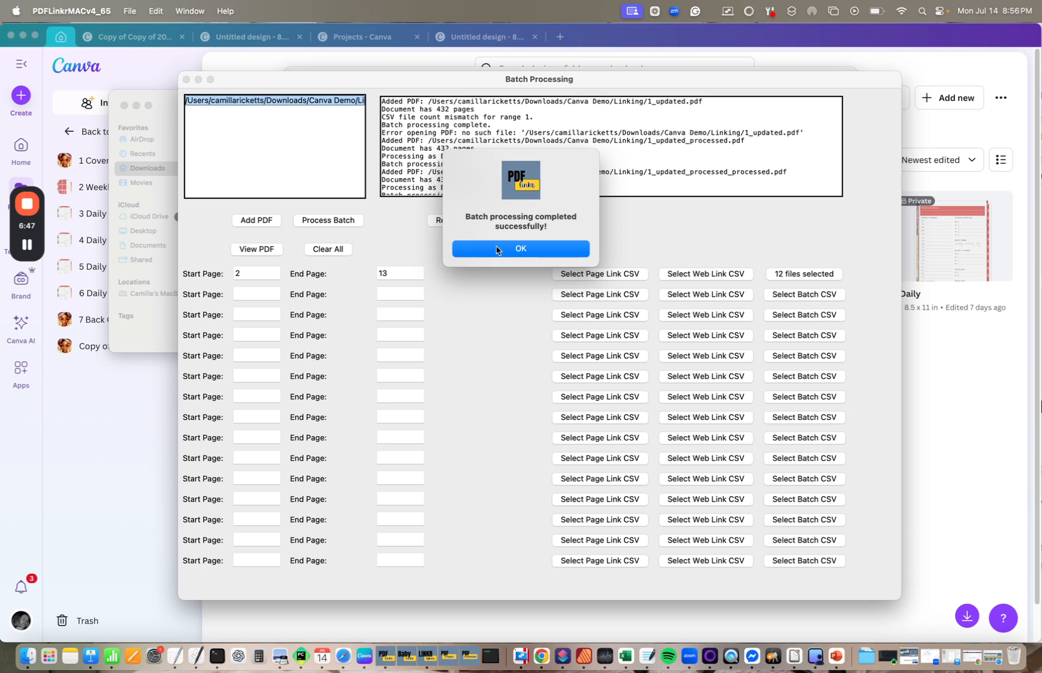
Open 1_updated_processed_processed_processed.pdf from the Linking folder in Preview, narrow its window and go to the January calendar page
click(498, 249)
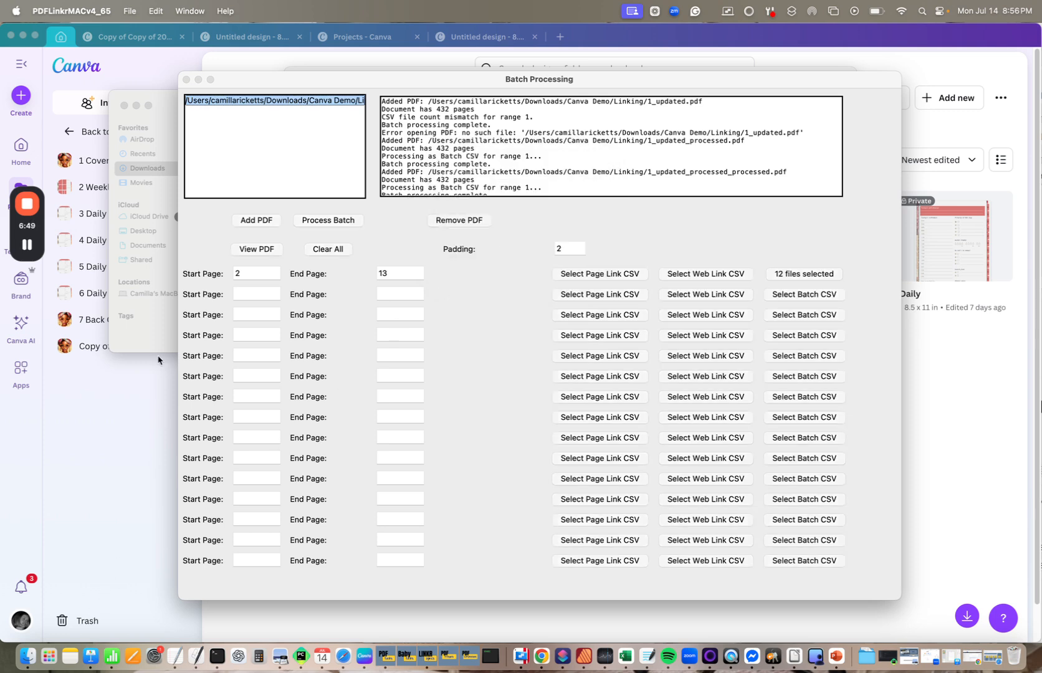
click(165, 127)
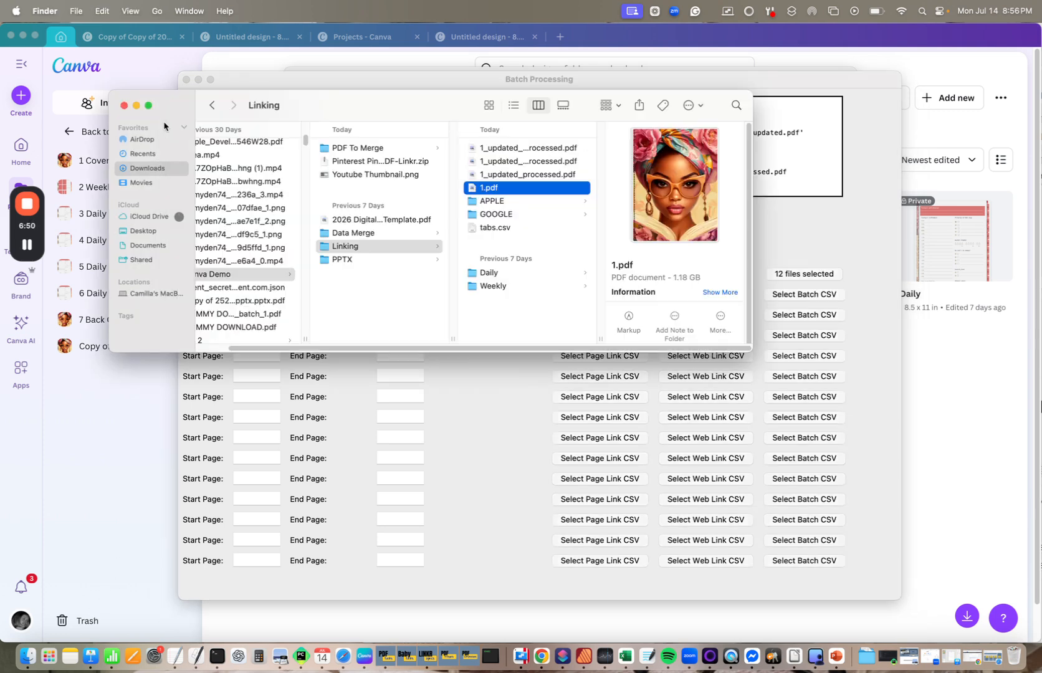
double_click(532, 148)
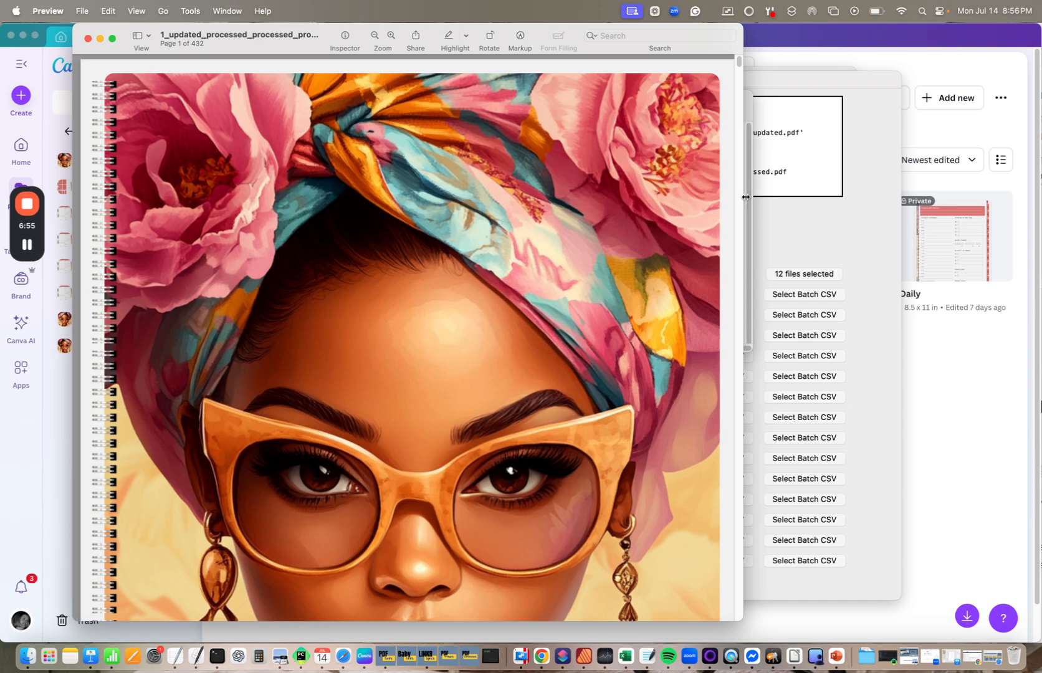
drag(748, 198, 534, 198)
scroll(369, 284, down, 4)
scroll(369, 288, down, 3)
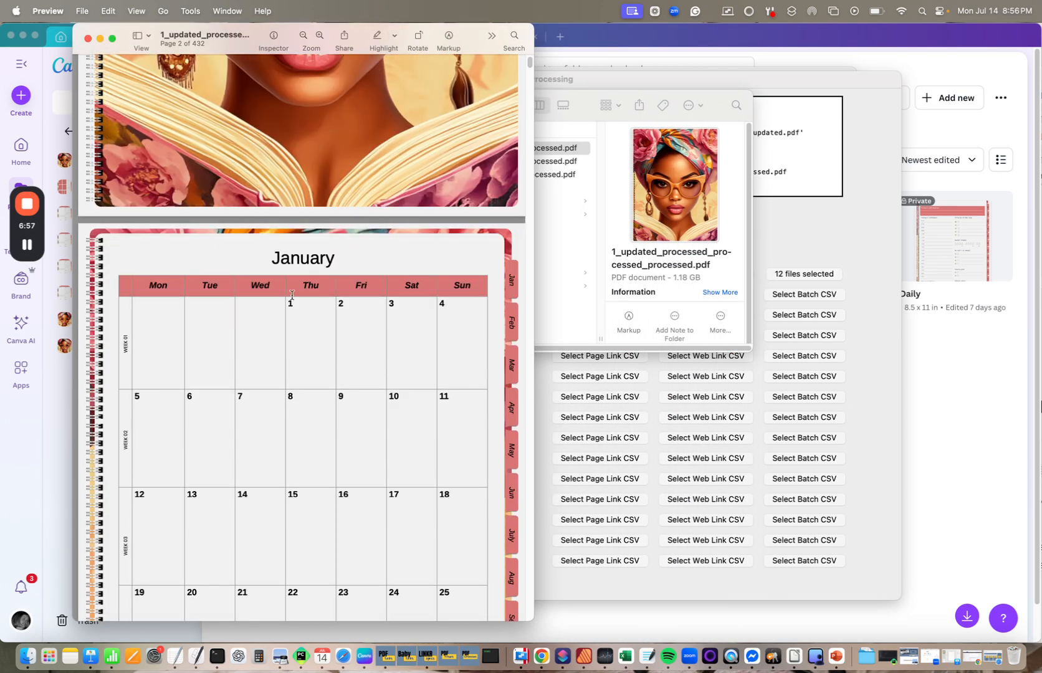
Test the links for January 1, the Jan tab and January's Week 01, plus the Feb tab and February's Week 02
click(290, 308)
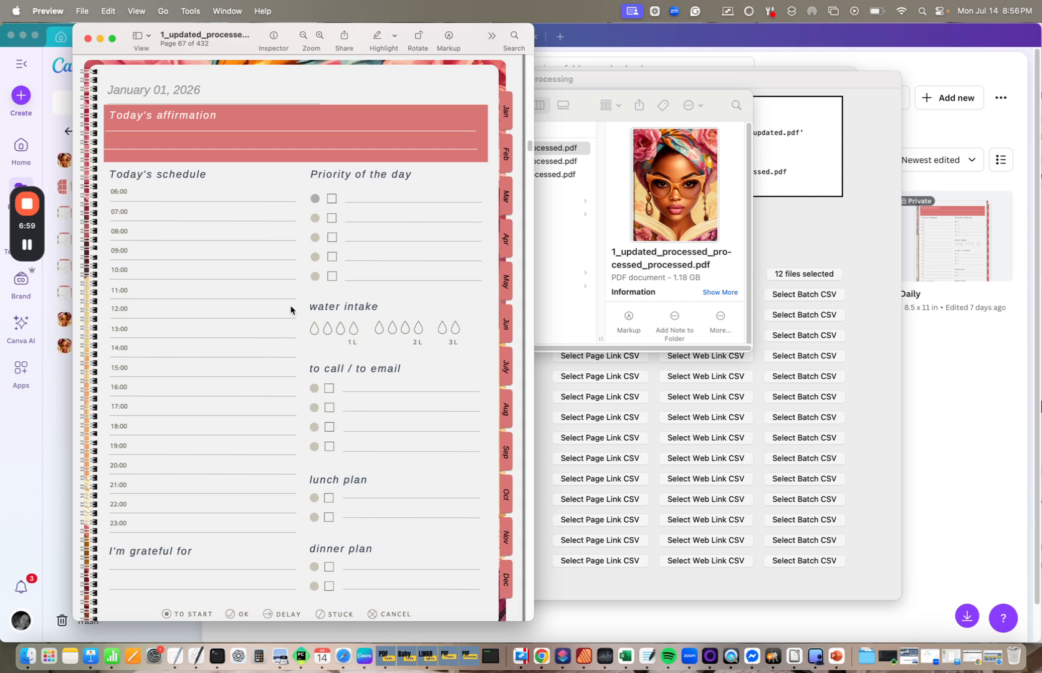
click(508, 118)
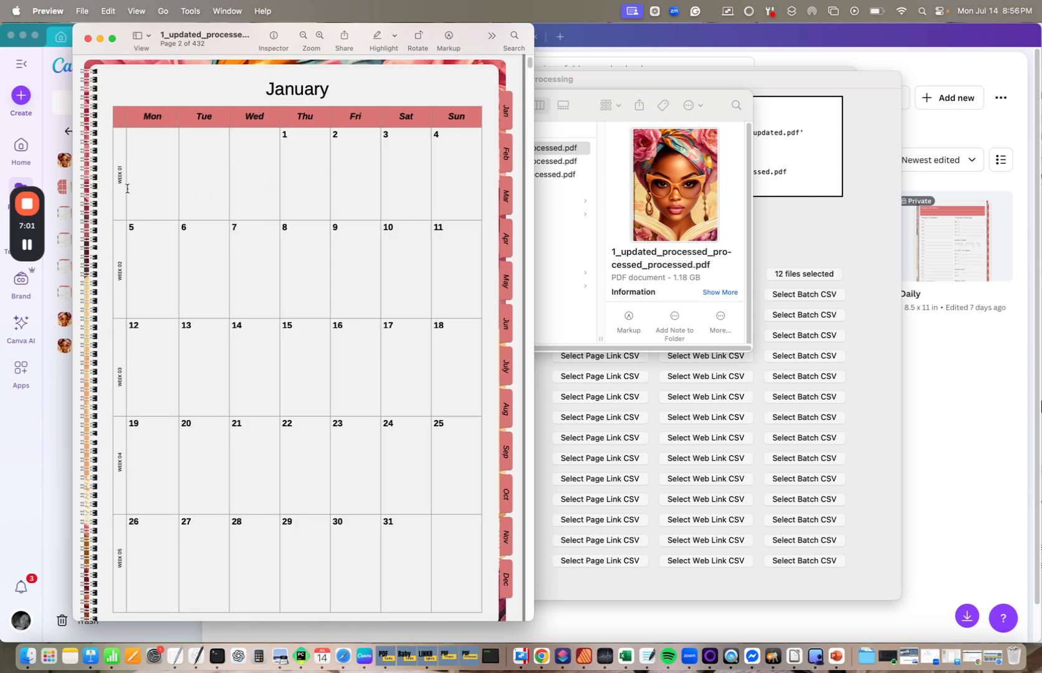
click(120, 185)
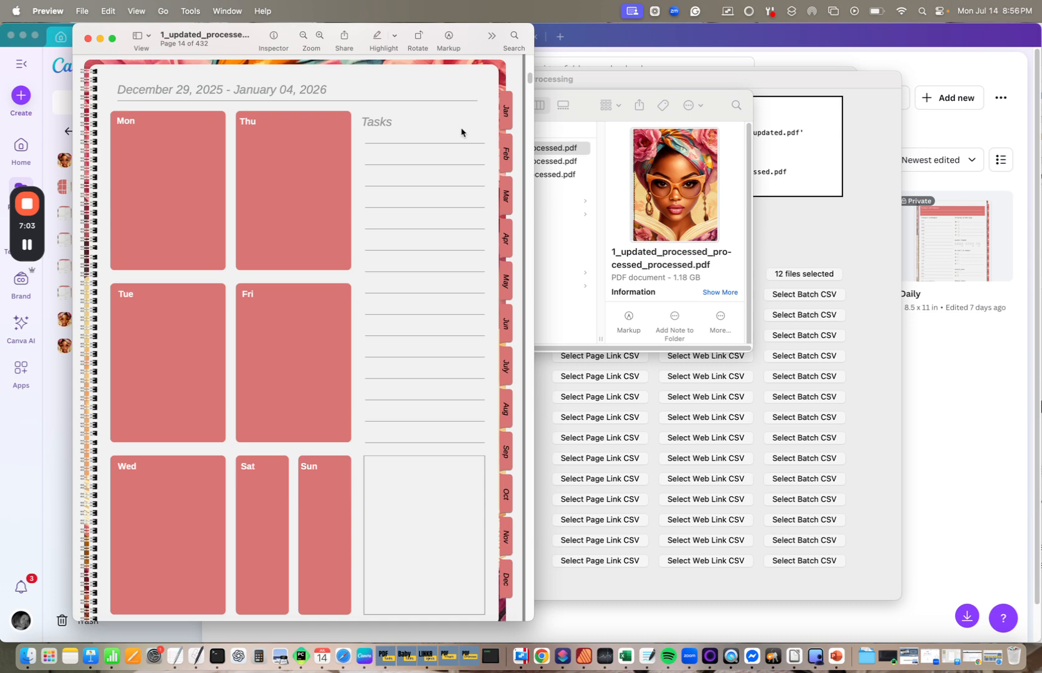
click(509, 155)
click(120, 276)
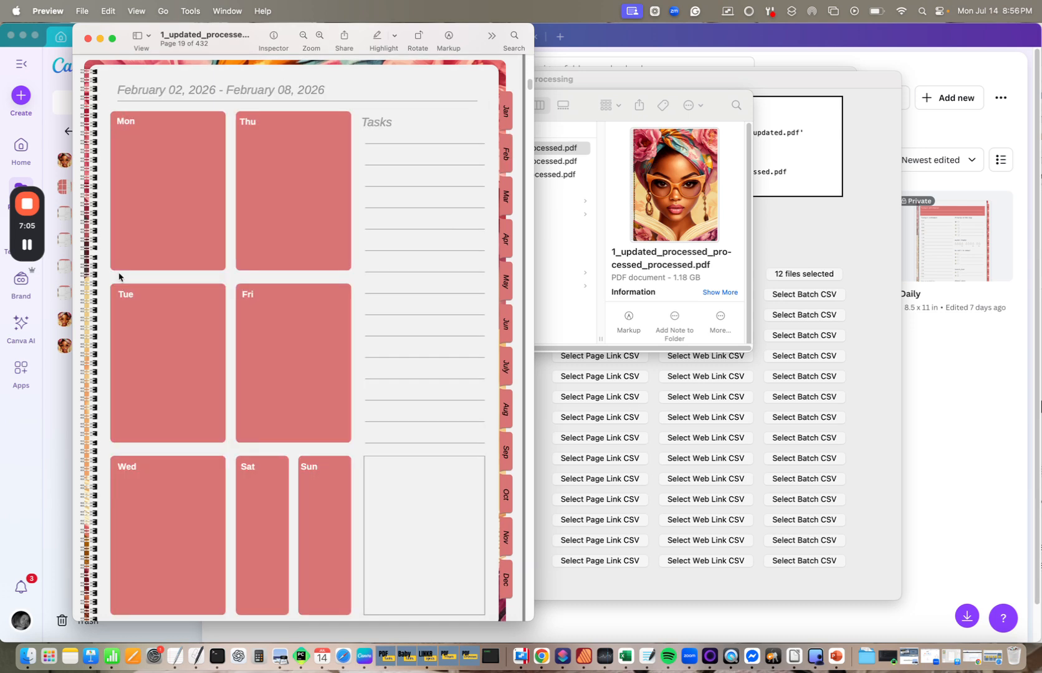
Test the May tab with the May 7 date link, and the Feb tab with the February 5 date link
click(509, 283)
click(284, 235)
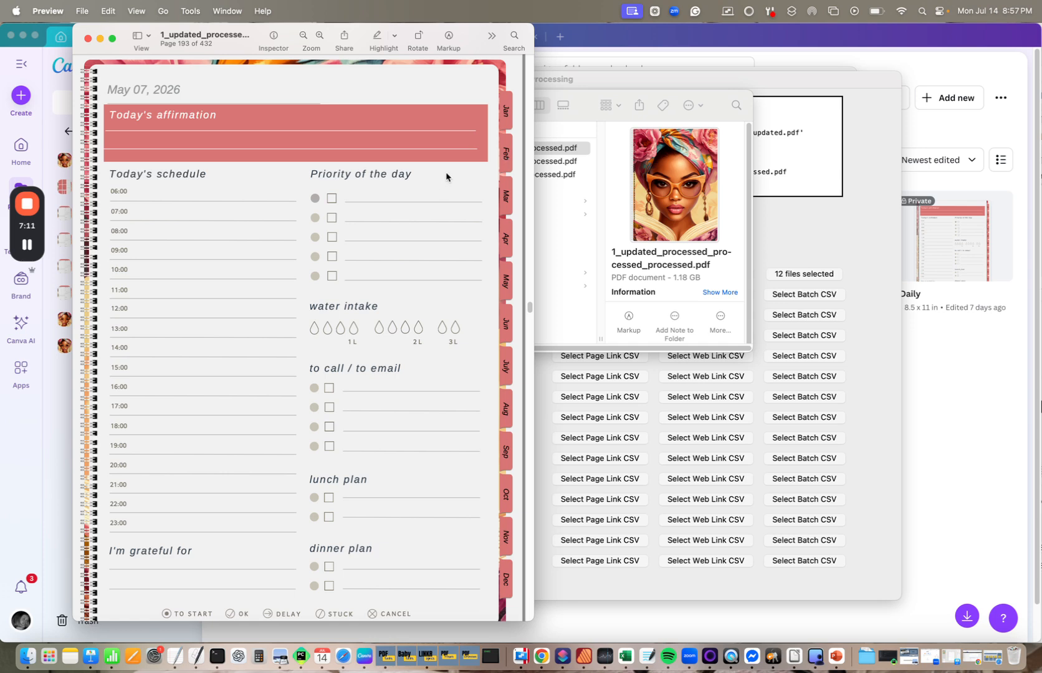
click(507, 153)
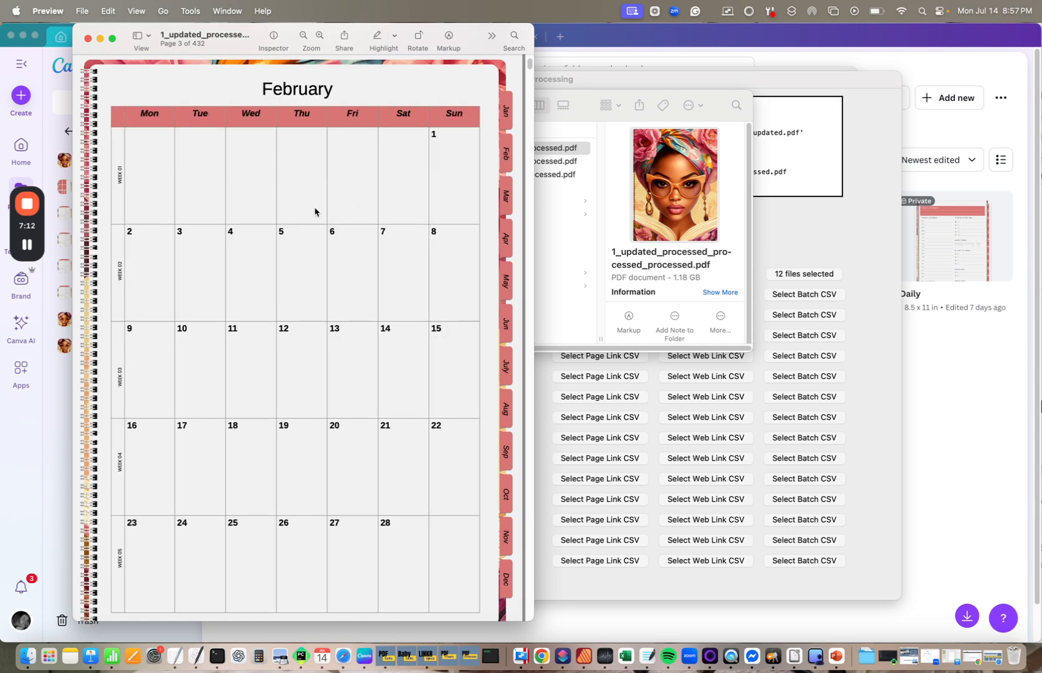
click(282, 234)
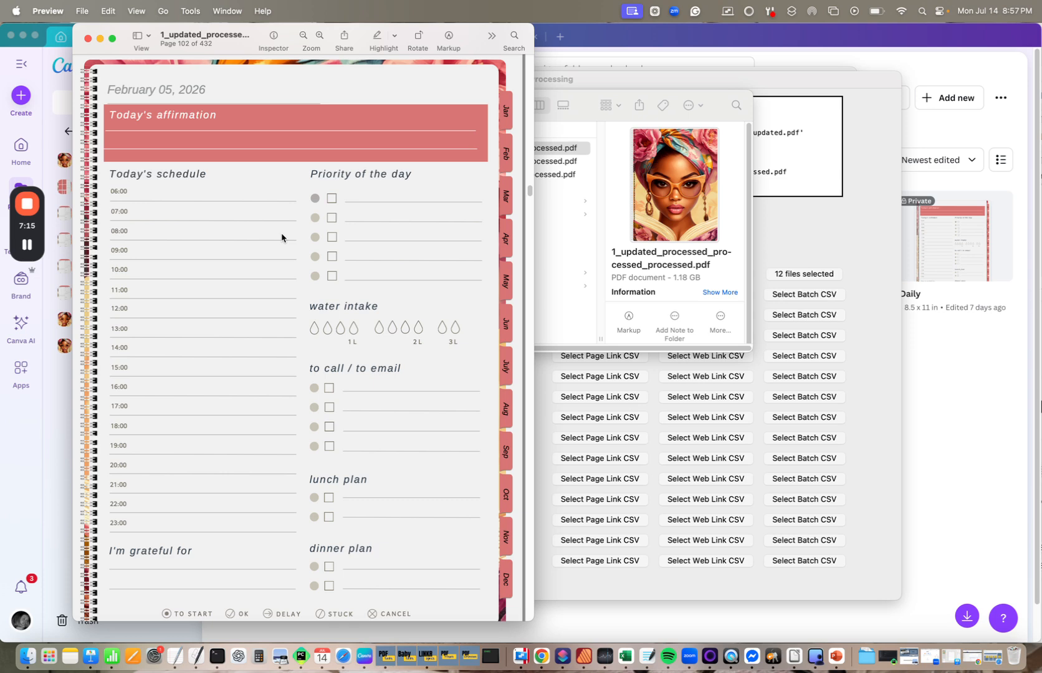
mouse_move(31, 207)
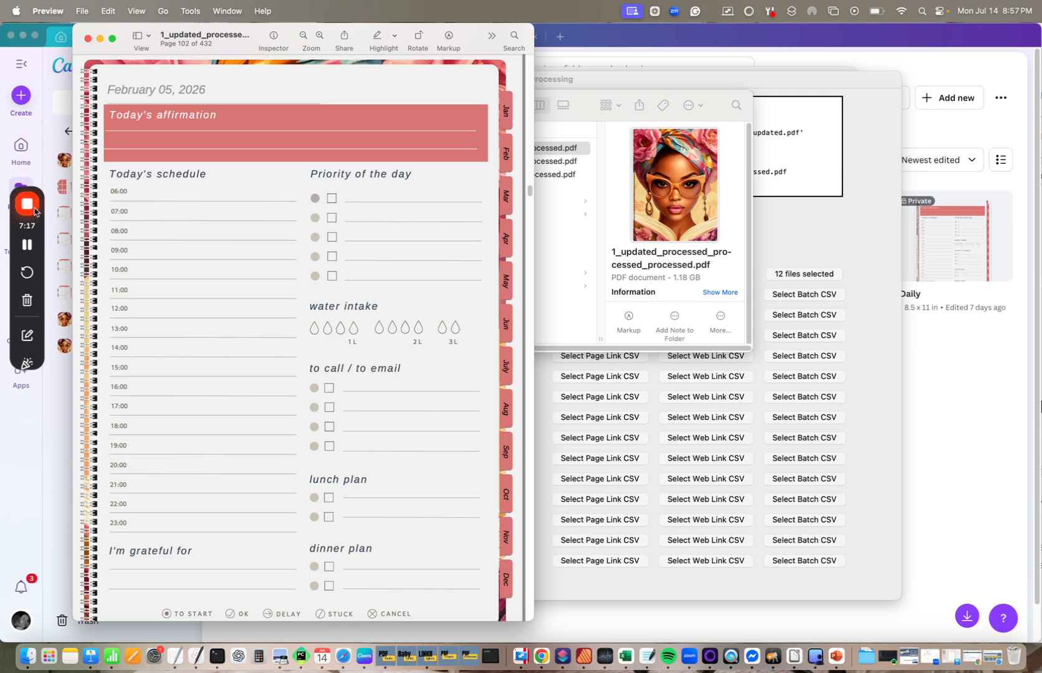